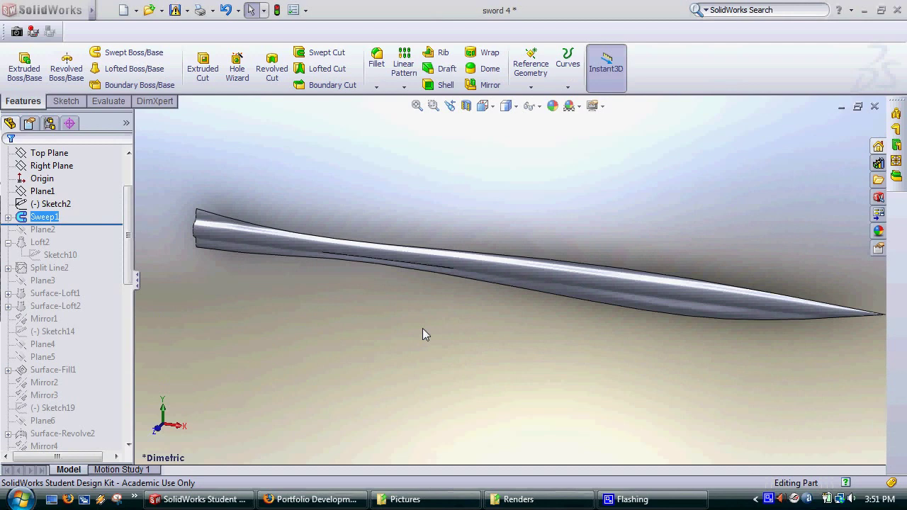
Step: Highlight Sketch2 and examine its dimensioned profile at the blunt end of the blade from several angles
click(51, 204)
mouse_move(208, 249)
middle_down()
mouse_move(284, 250)
mouse_move(369, 268)
middle_up()
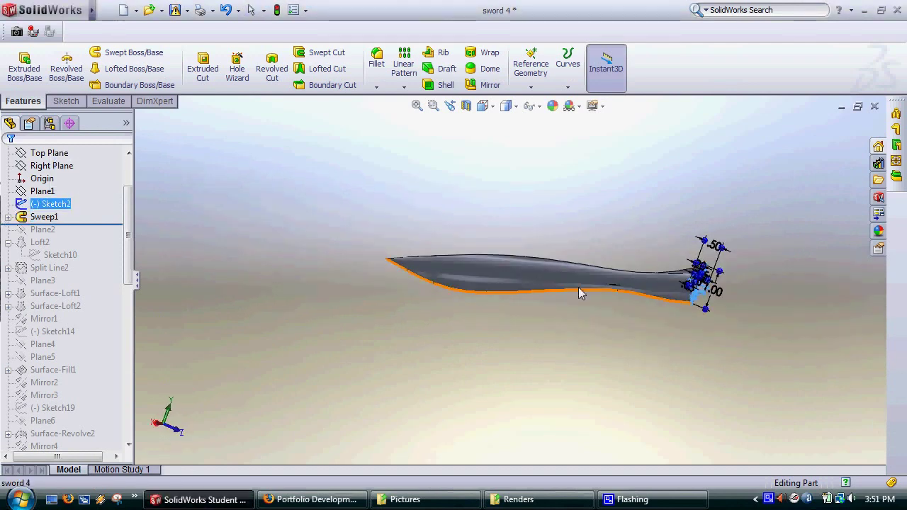
scroll(688, 279, down, 5)
mouse_move(682, 296)
middle_down()
mouse_move(566, 289)
mouse_move(546, 303)
mouse_move(526, 286)
mouse_move(552, 289)
mouse_move(519, 283)
mouse_move(528, 283)
middle_up()
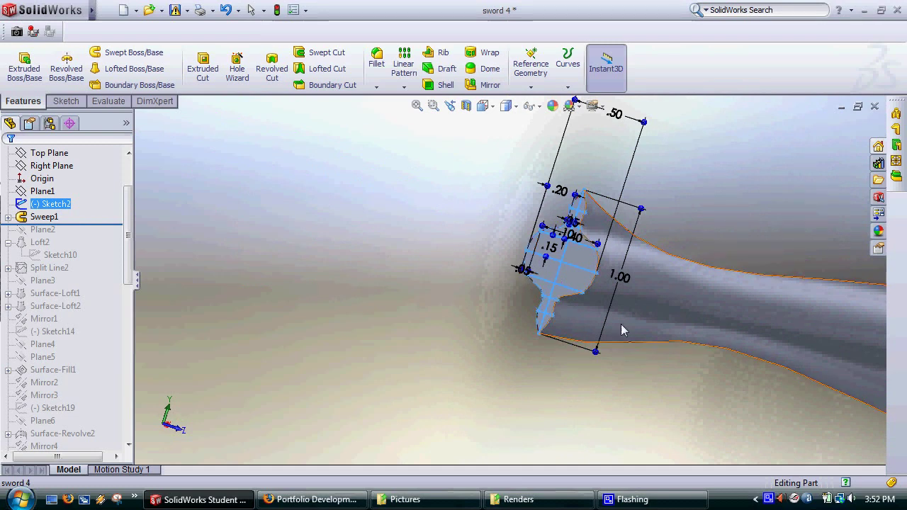
middle_drag(763, 356, 717, 366)
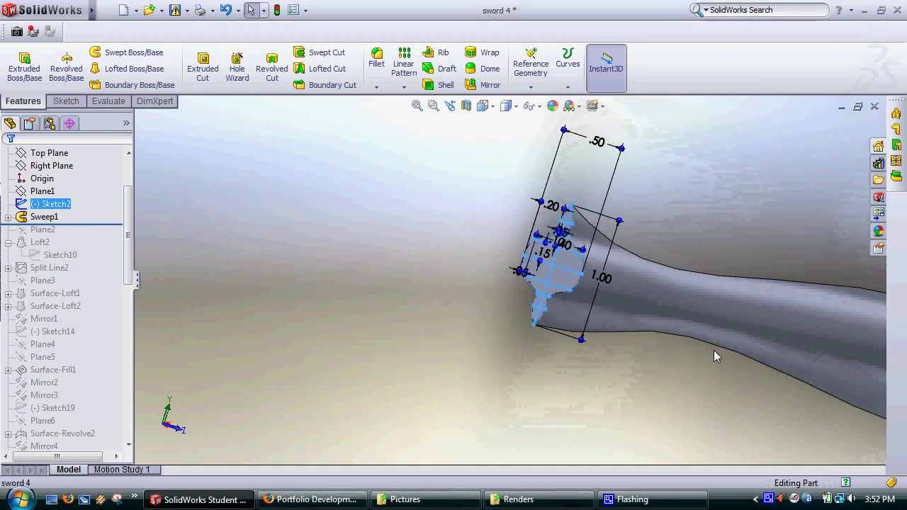
scroll(713, 350, up, 5)
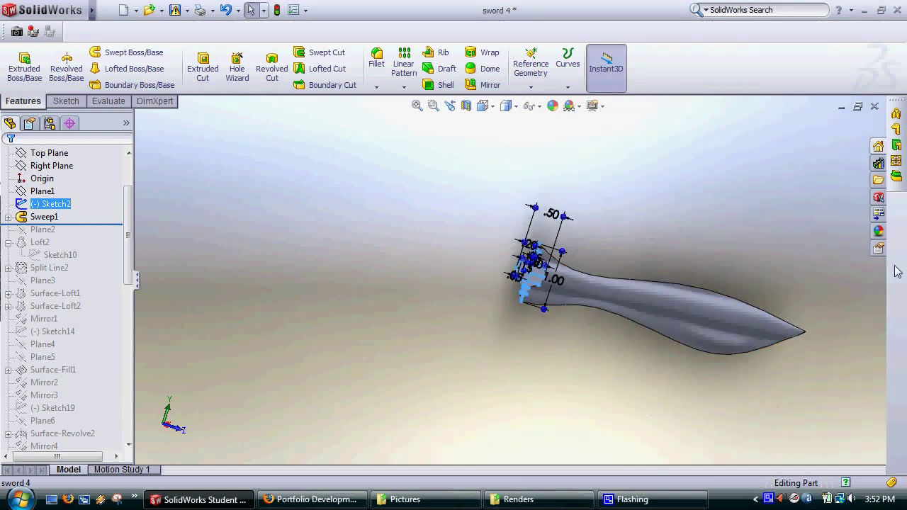
middle_drag(738, 334, 600, 338)
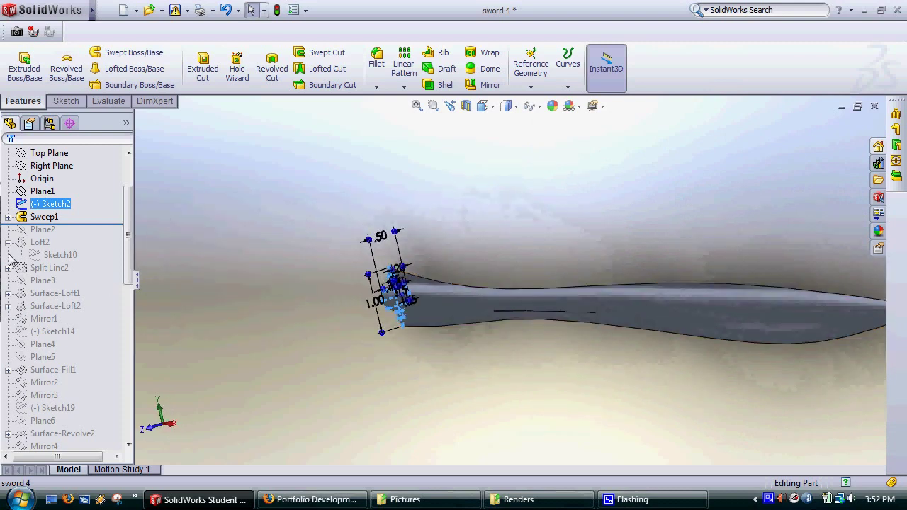
Step: Open the Sweep1 definition and review its profile Sketch4, path Sketch1 and guide curve settings
right_click(22, 221)
click(31, 182)
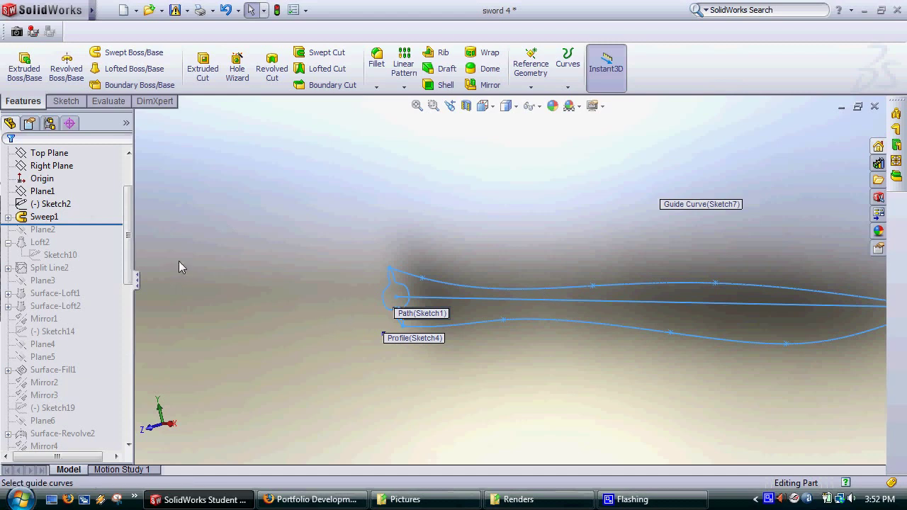
click(69, 203)
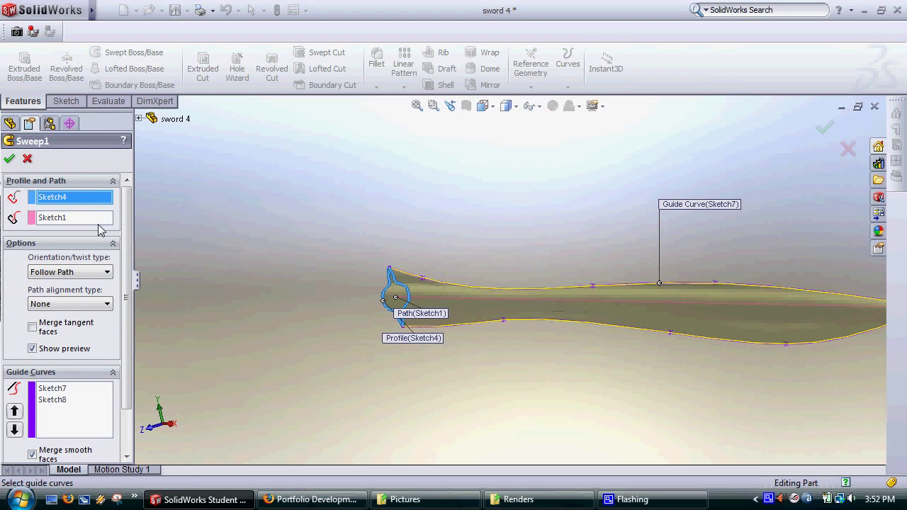
click(100, 221)
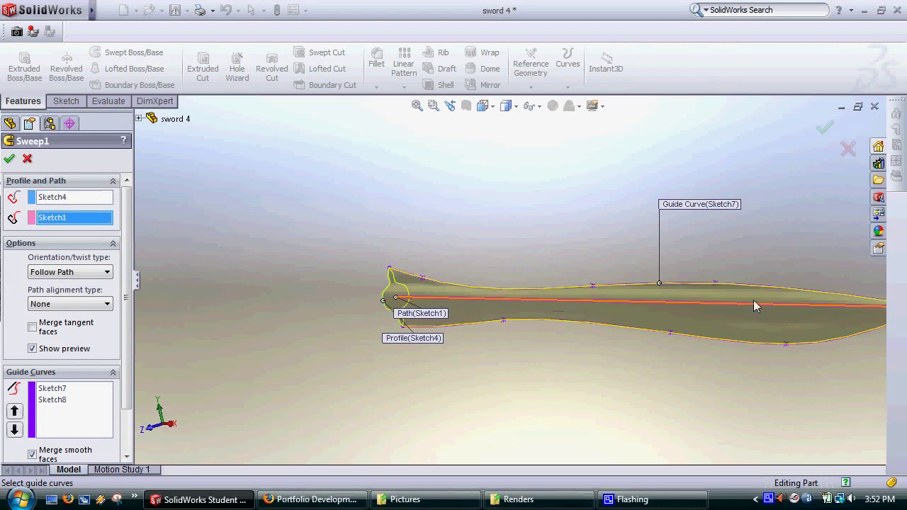
scroll(131, 372, down, 1)
scroll(131, 372, down, 3)
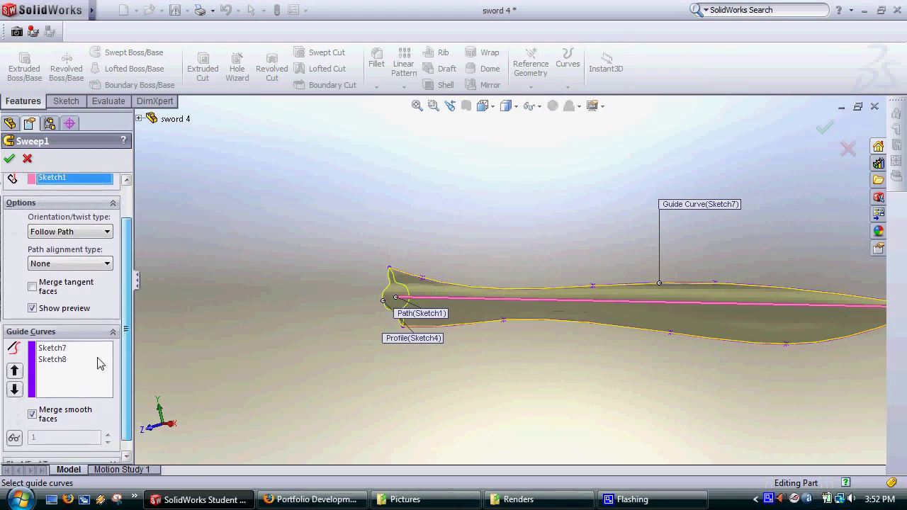
Step: Remove guide curves Sketch7 and Sketch8 from Sweep1 to preview the sweep without them
click(47, 348)
click(608, 291)
click(715, 331)
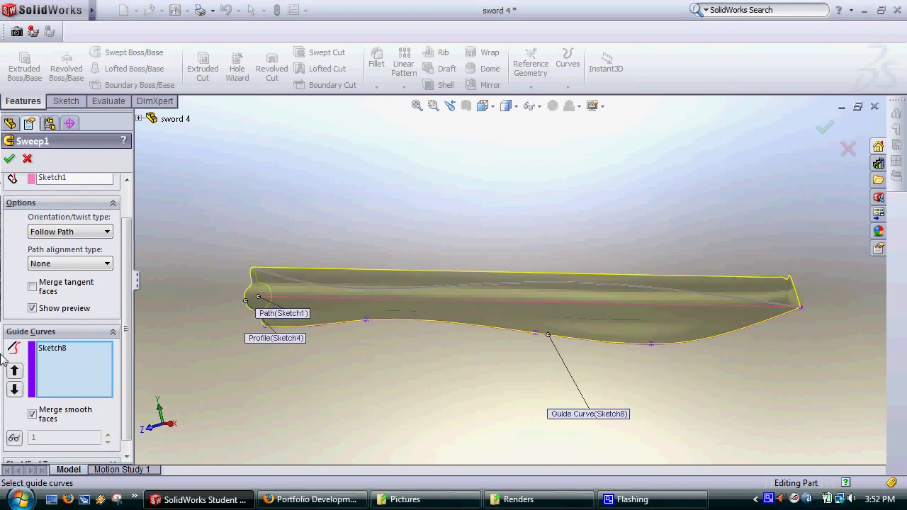
click(54, 348)
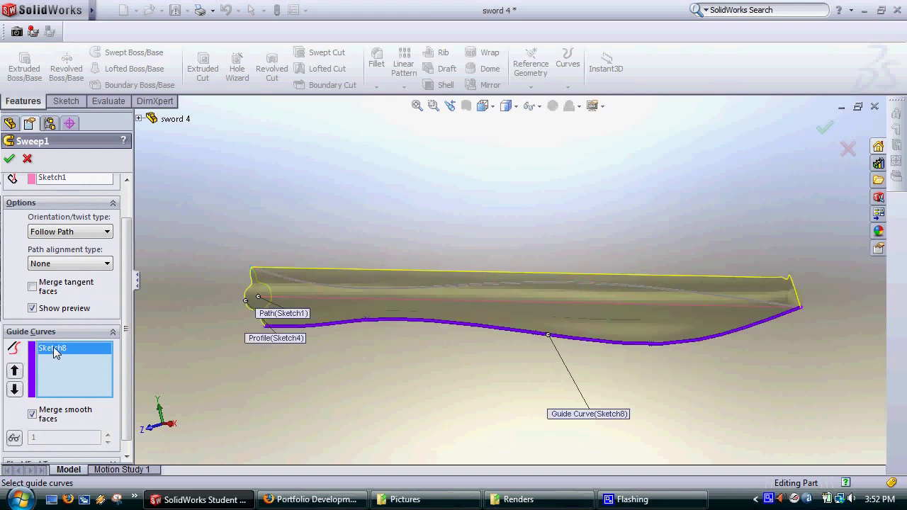
click(321, 325)
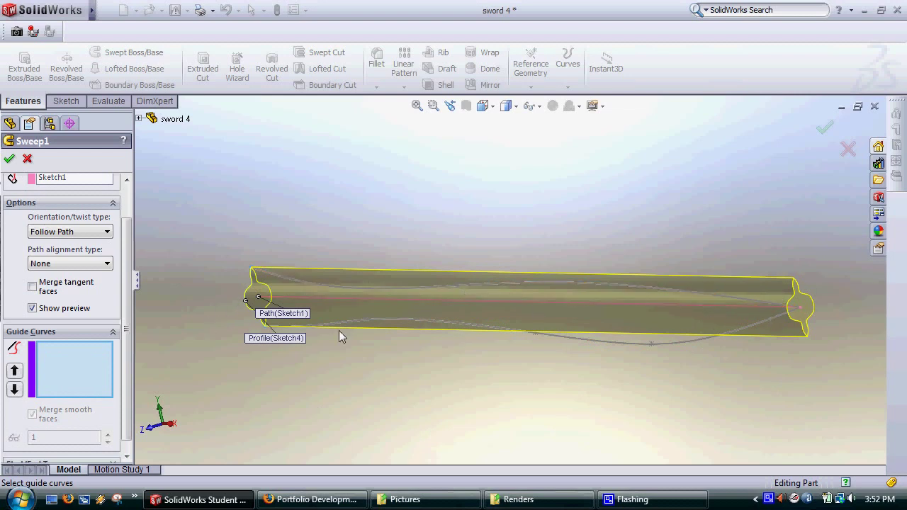
Step: Select Sketch8 and Sketch7 as the guide curves of Sweep1 and accept the feature
click(362, 318)
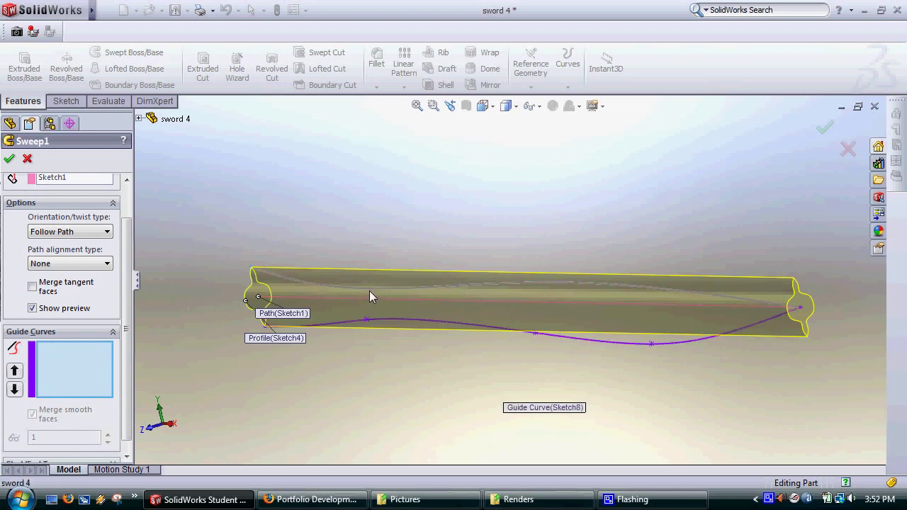
click(371, 288)
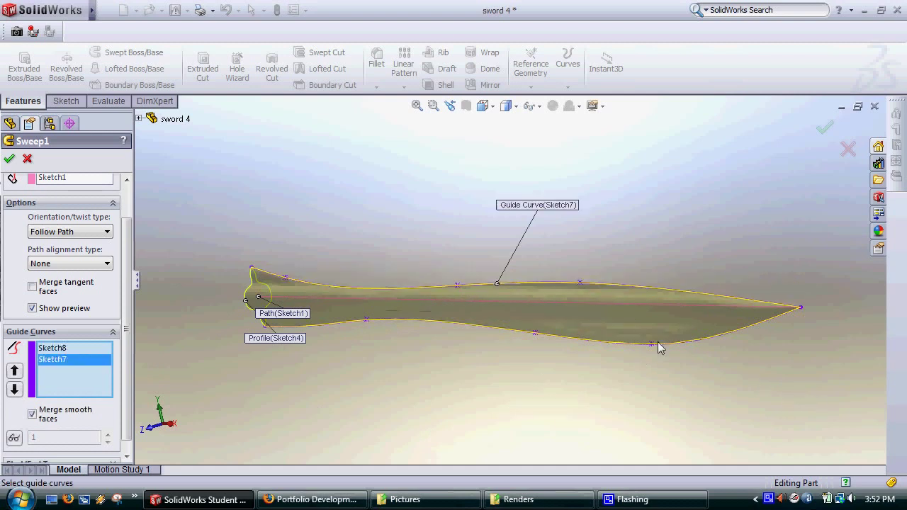
middle_drag(699, 367, 670, 362)
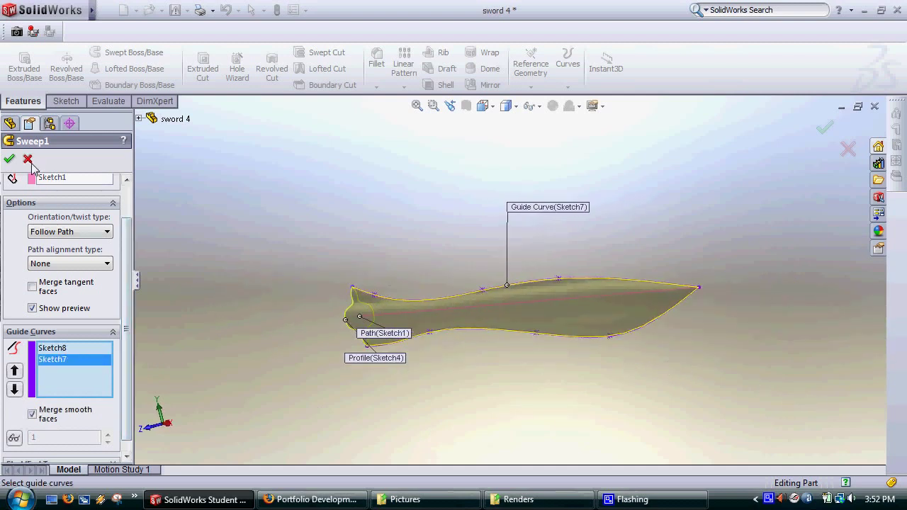
click(9, 158)
Step: Roll the feature history forward to just after Loft2 and inspect the flared end of the blade
drag(82, 225, 83, 263)
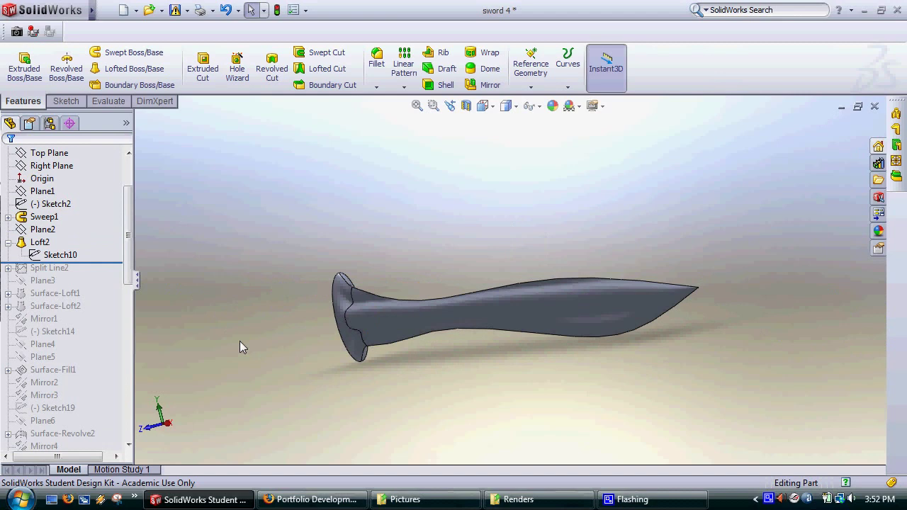
scroll(369, 328, up, 1)
scroll(370, 328, down, 5)
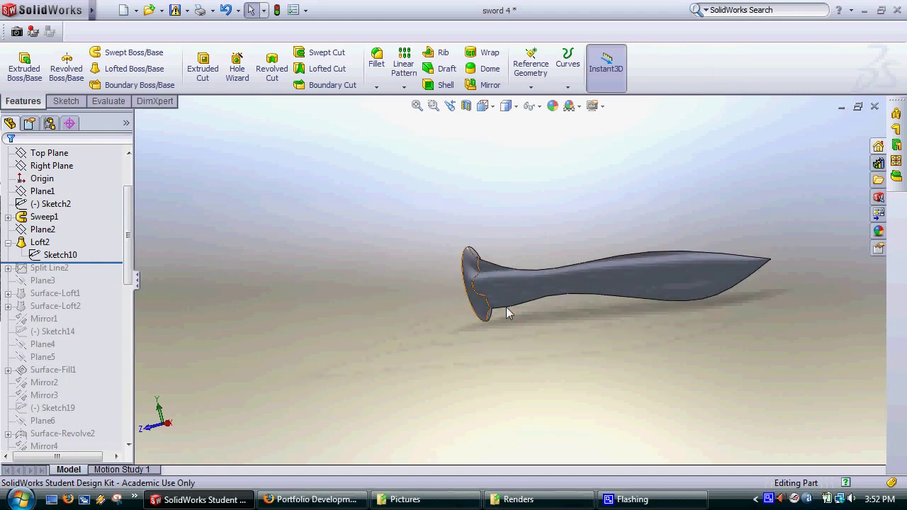
scroll(399, 281, up, 3)
middle_click(450, 220)
mouse_move(450, 220)
middle_down()
mouse_move(519, 227)
mouse_move(486, 241)
mouse_move(477, 228)
mouse_move(496, 232)
mouse_move(447, 234)
middle_up()
Step: Roll the feature history forward past Split Line2 and Plane3 to just after Surface-Loft1
drag(96, 263, 113, 294)
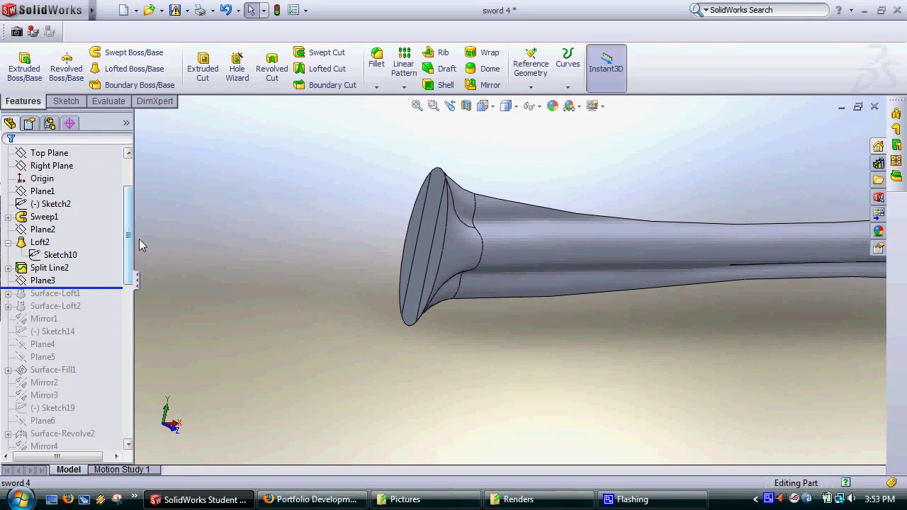
scroll(119, 248, down, 2)
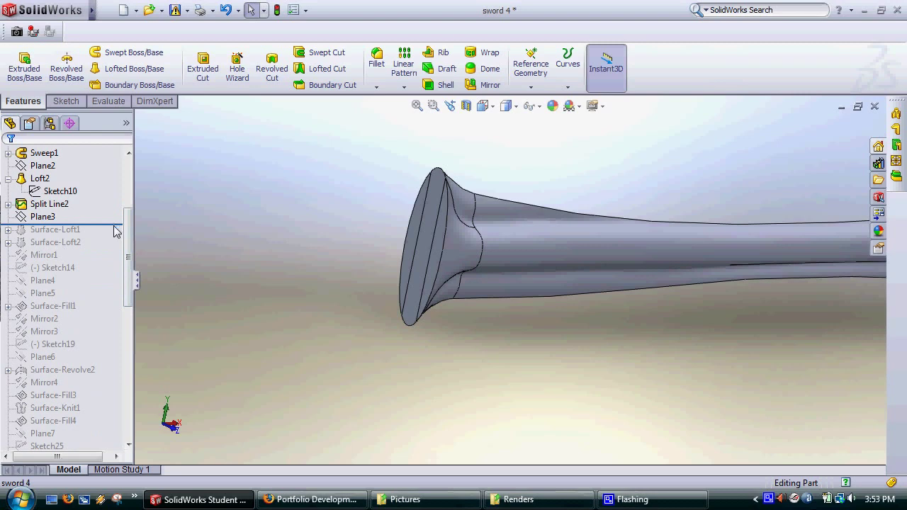
drag(117, 231, 110, 239)
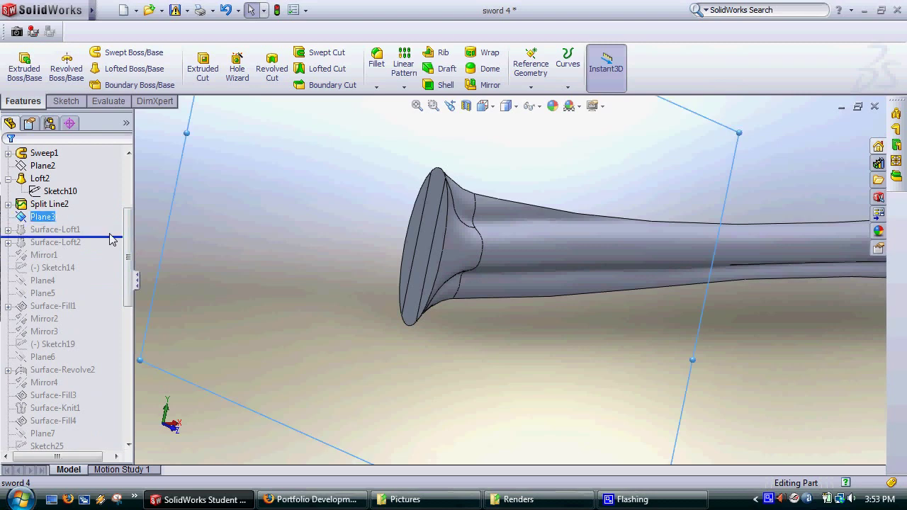
scroll(500, 213, up, 3)
scroll(466, 192, down, 4)
middle_drag(449, 282, 337, 258)
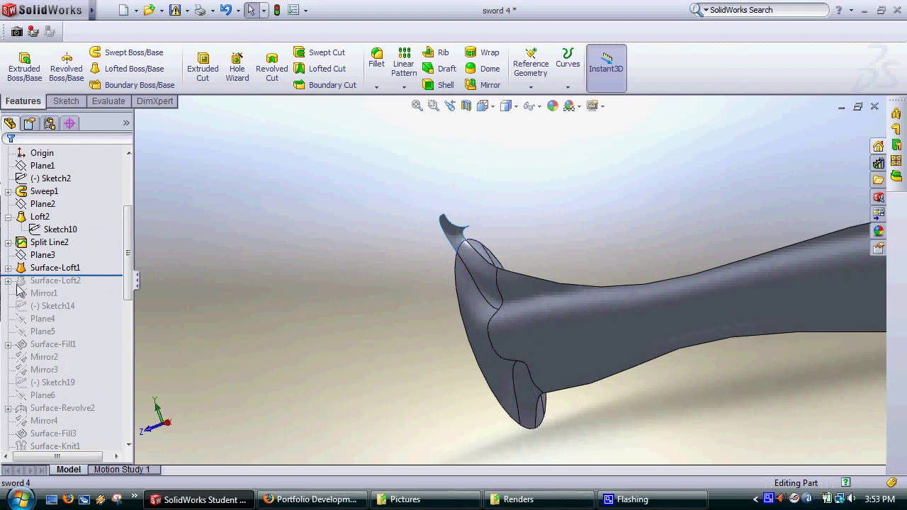
Step: Roll the feature history forward past Surface-Loft2 to just after Mirror1 and inspect the mirrored surfaces
drag(91, 277, 105, 309)
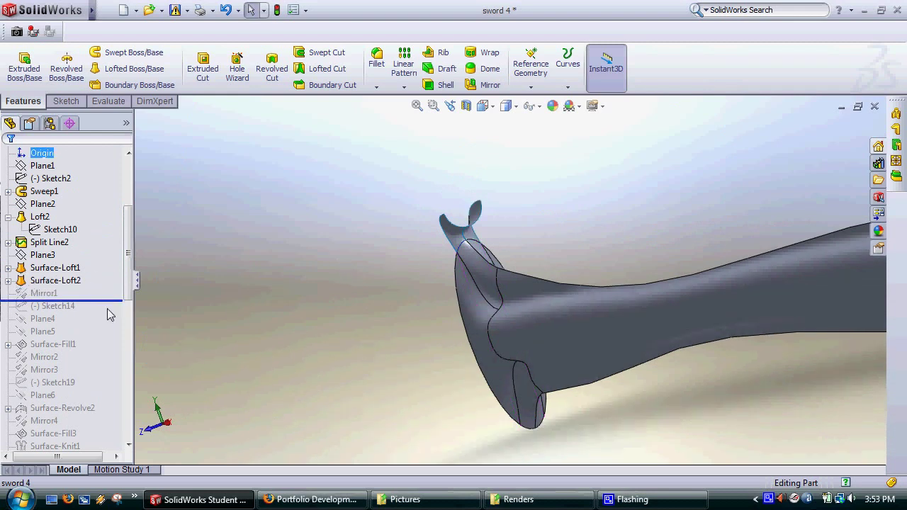
scroll(506, 367, up, 2)
scroll(508, 358, down, 3)
middle_click(508, 353)
mouse_move(509, 353)
middle_down()
mouse_move(498, 348)
mouse_move(518, 345)
middle_up()
Step: Roll the feature history forward to just after Sketch14 and inspect the highlighted sketch
click(18, 306)
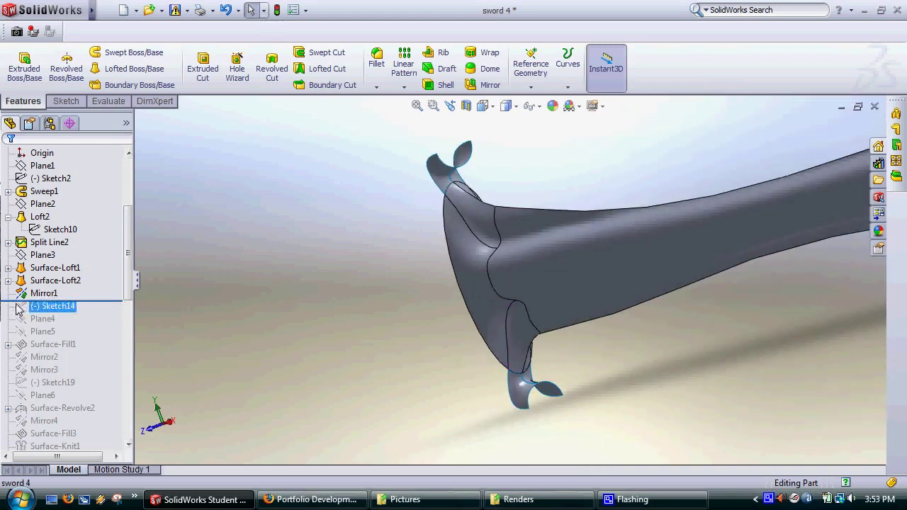
drag(99, 301, 99, 314)
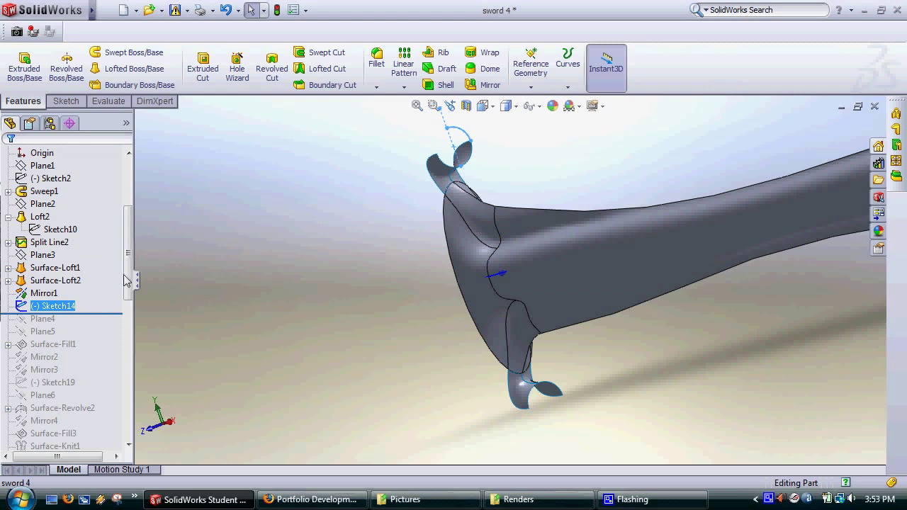
middle_drag(486, 358, 397, 296)
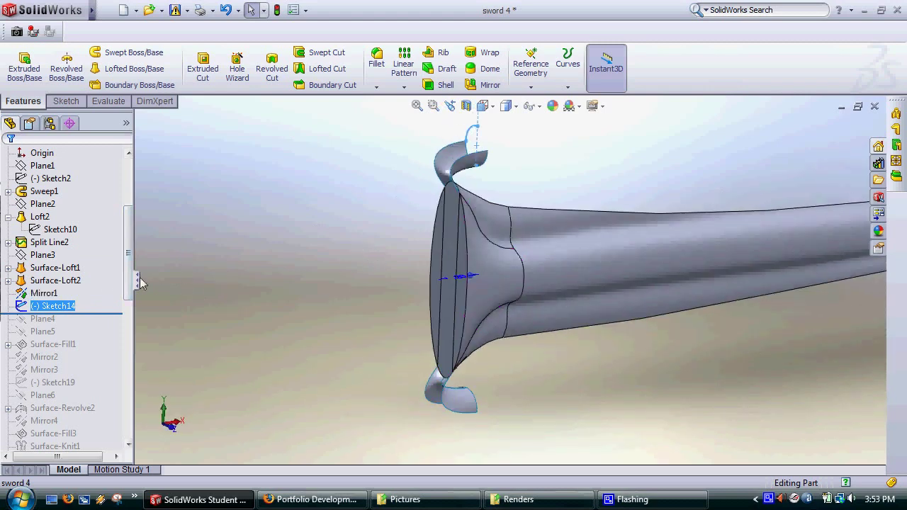
Step: Roll the feature history forward to just after Plane5 and highlight Plane5 and Plane4 in the model
scroll(97, 256, down, 2)
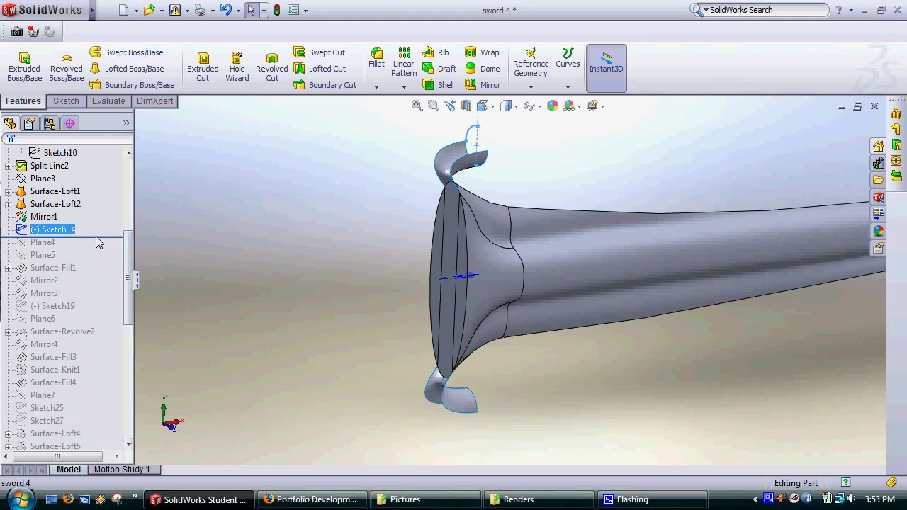
drag(99, 237, 100, 264)
click(55, 255)
click(42, 242)
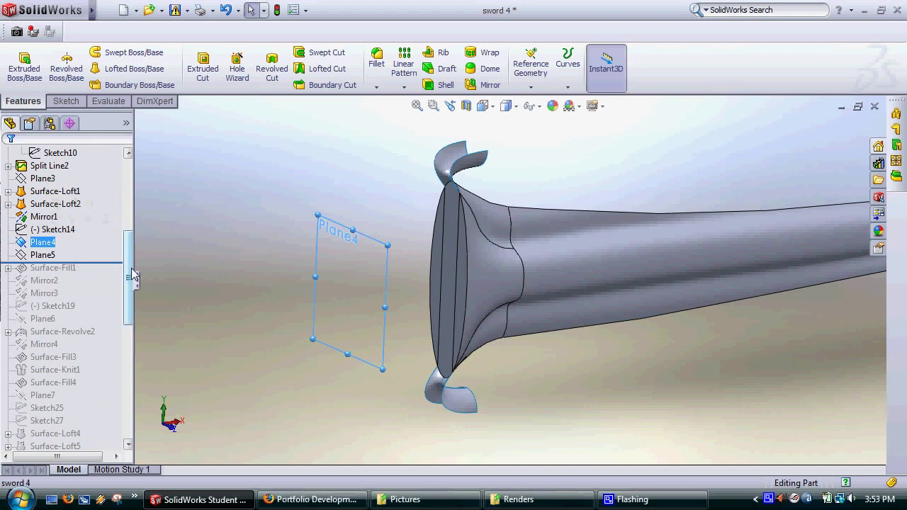
Step: Roll the feature history forward to just after Surface-Fill1 and expand that feature to list its sketches
scroll(103, 262, down, 1)
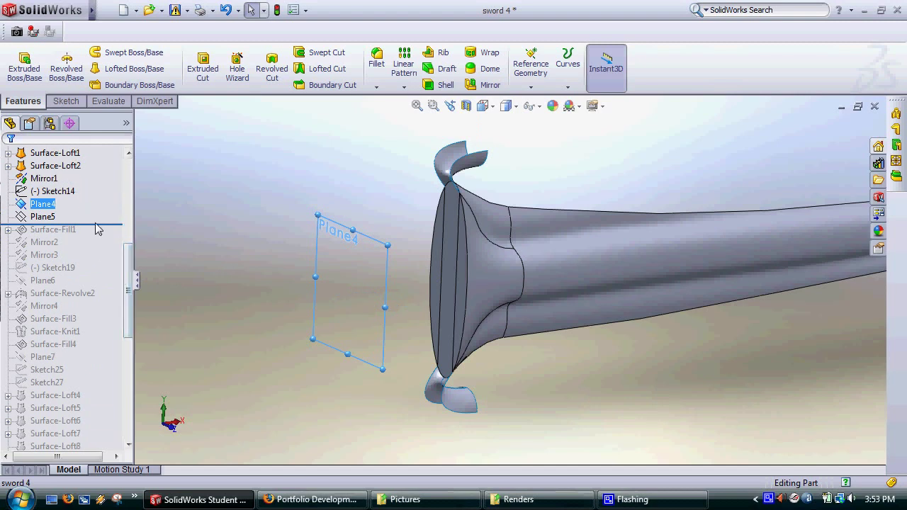
drag(96, 232, 96, 243)
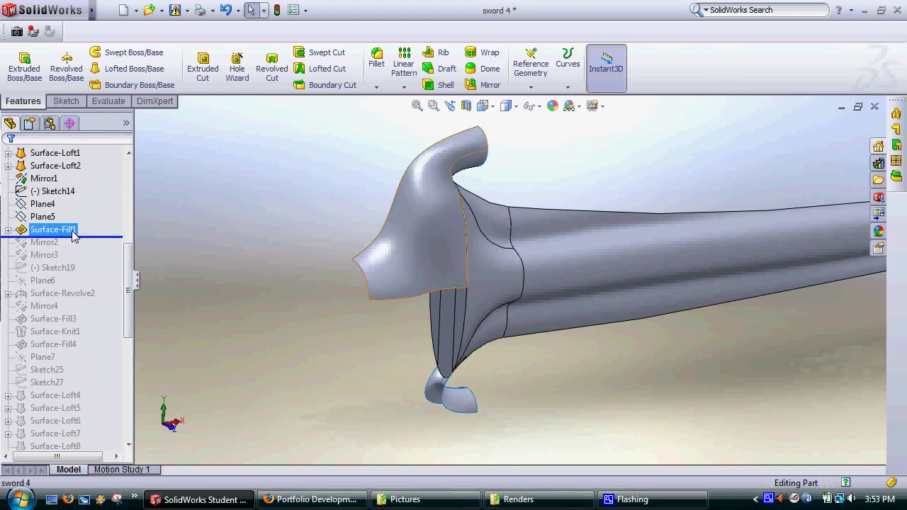
click(57, 230)
mouse_move(382, 316)
middle_down()
mouse_move(369, 286)
mouse_move(347, 297)
middle_up()
click(8, 229)
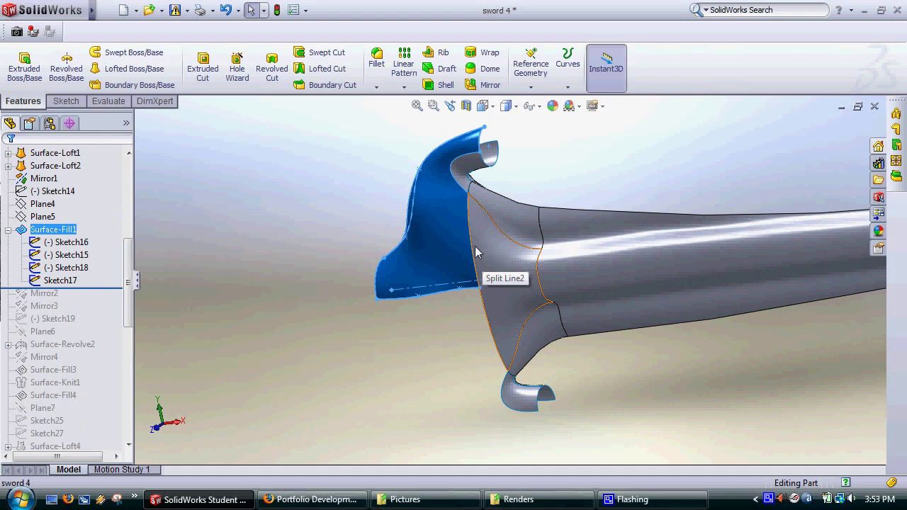
Step: Open the Surface-Fill1 definition, examine its patch boundary sketches and edges around the preview mesh, and cancel without changes
right_click(25, 230)
click(32, 191)
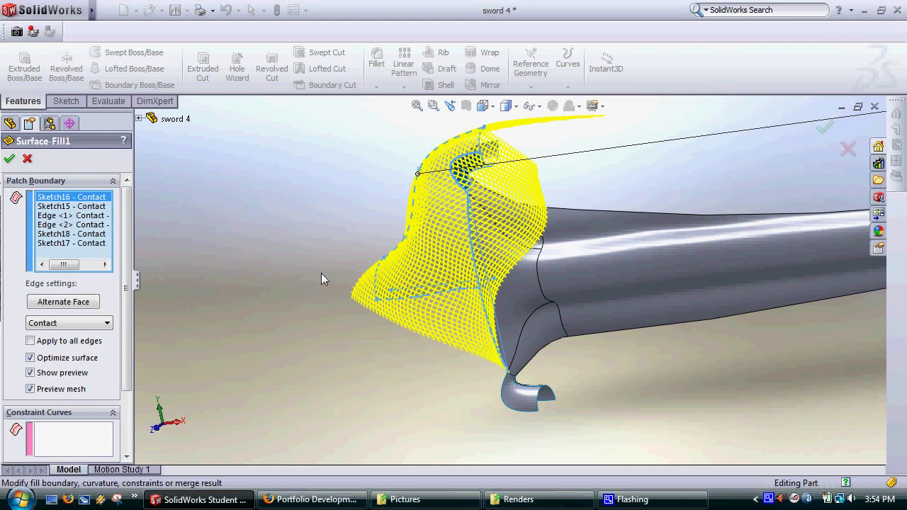
middle_drag(403, 273, 348, 299)
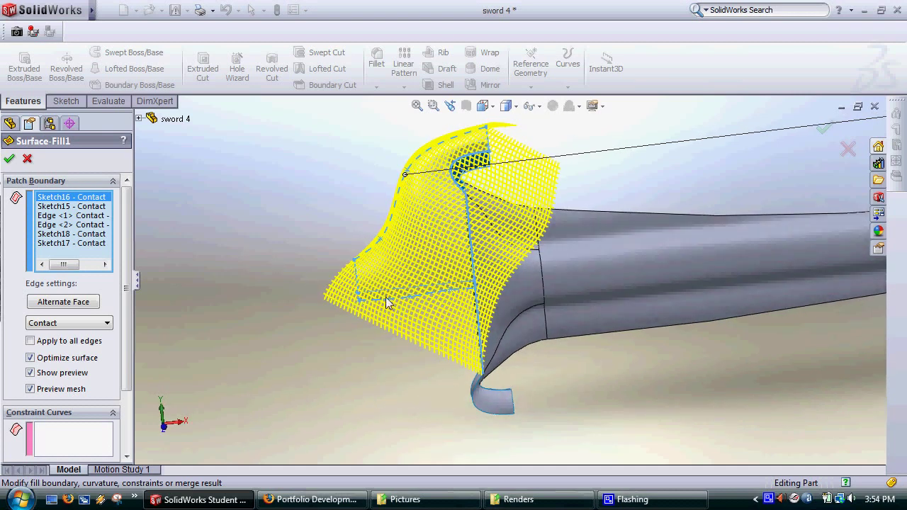
middle_drag(432, 317, 466, 369)
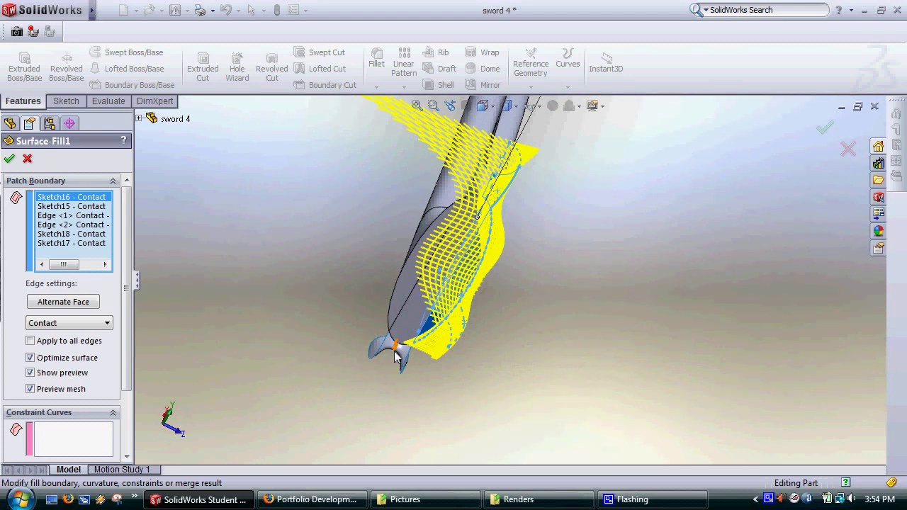
middle_drag(430, 327, 381, 325)
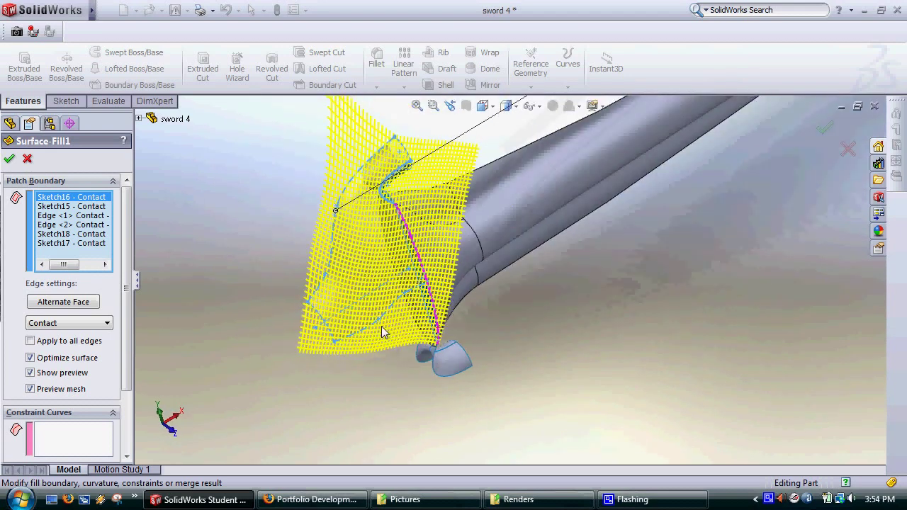
click(27, 158)
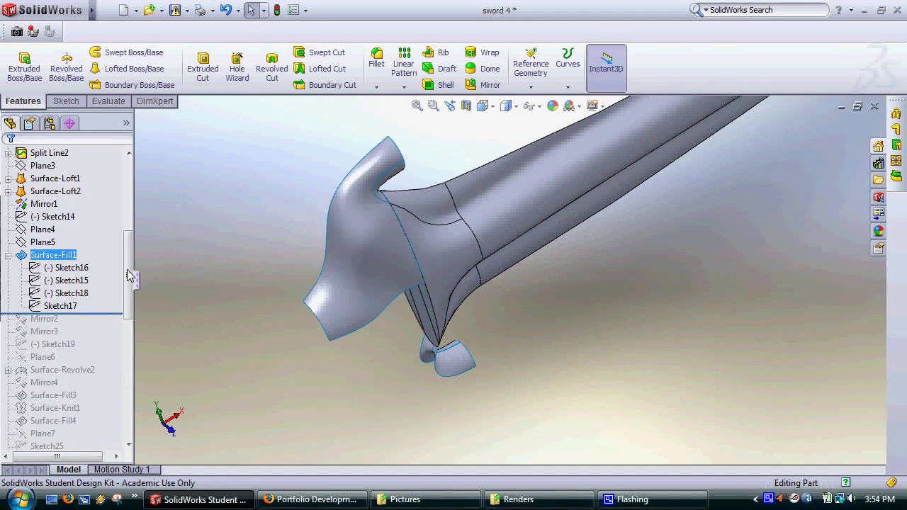
Step: Collapse Surface-Fill1, roll the feature history forward past Mirror2 and Mirror3 to just after Sketch19, and highlight that sketch
click(9, 256)
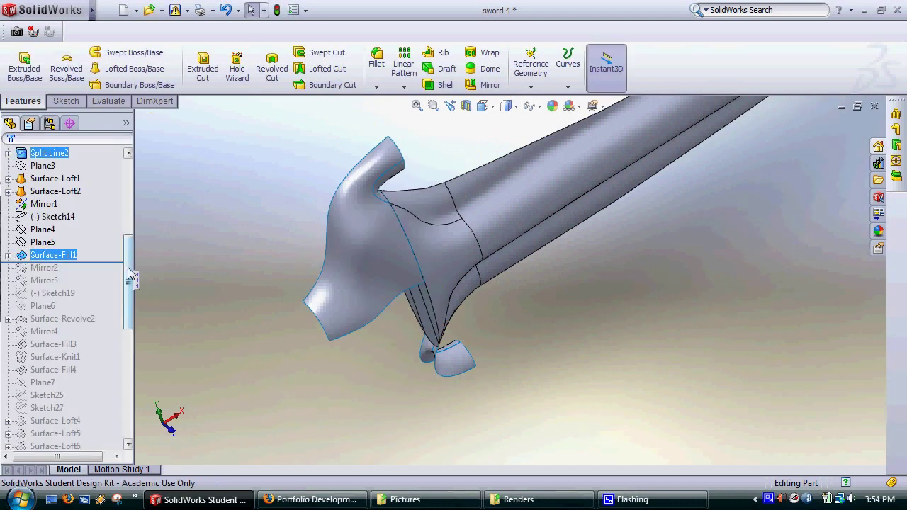
scroll(117, 248, down, 2)
drag(110, 212, 103, 225)
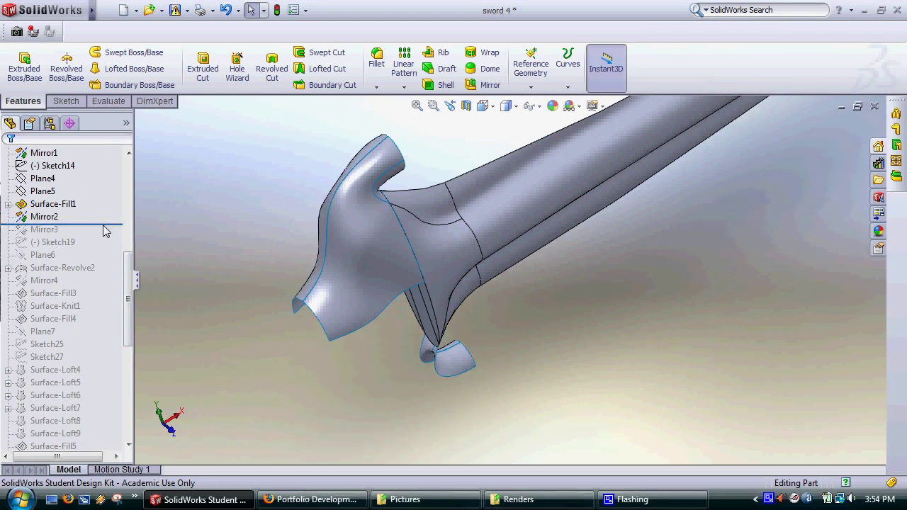
mouse_move(102, 224)
mouse_down()
mouse_move(103, 238)
mouse_move(85, 252)
mouse_up()
click(63, 243)
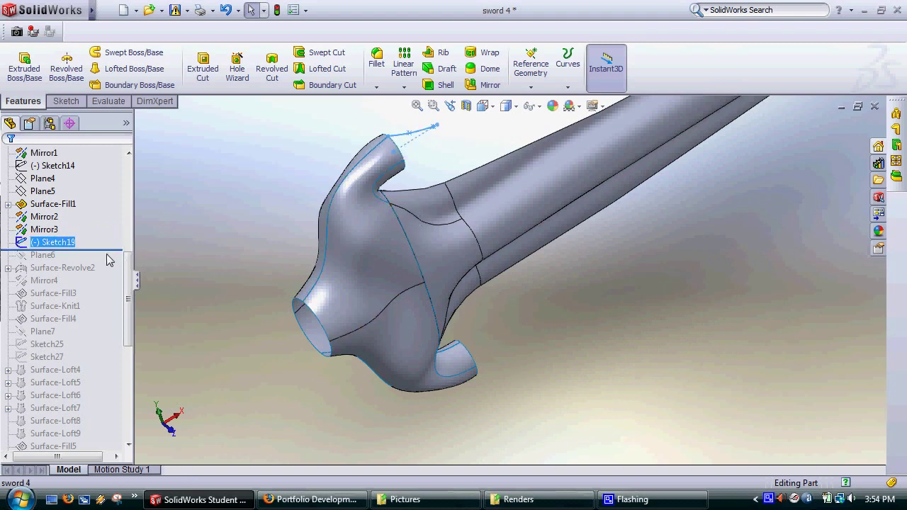
Step: Roll the feature history forward past Surface-Revolve2 and Mirror4 to just after Surface-Knit1
drag(109, 257, 104, 277)
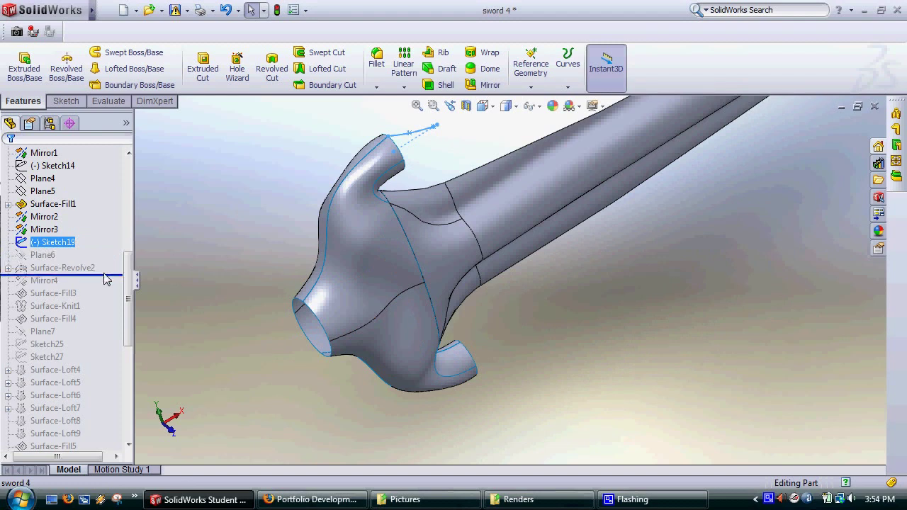
drag(104, 281, 104, 287)
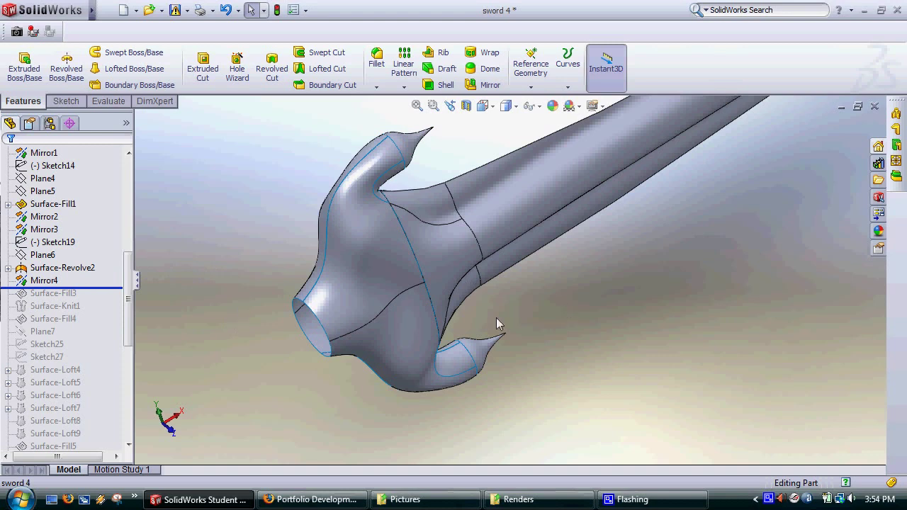
drag(106, 288, 102, 317)
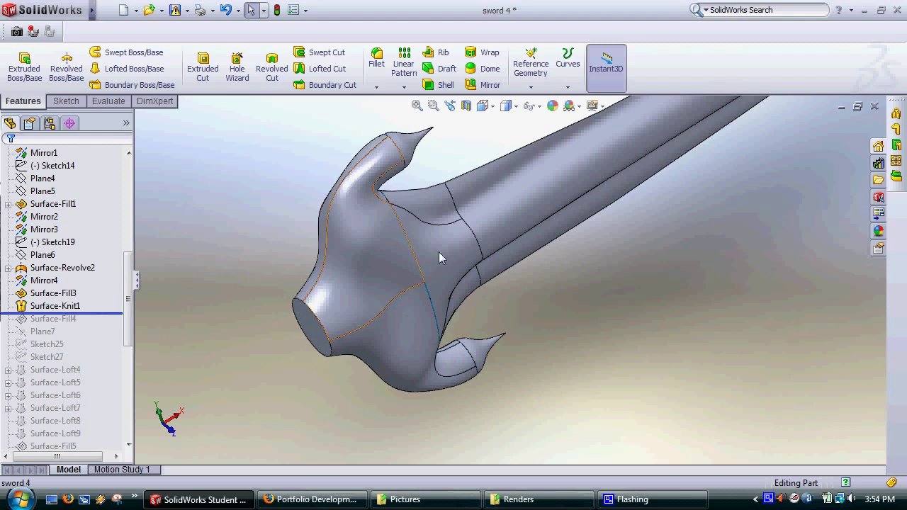
Step: Hide the blade body to expose the guard's open side and roll the feature history forward to just after Surface-Fill4
right_click(451, 284)
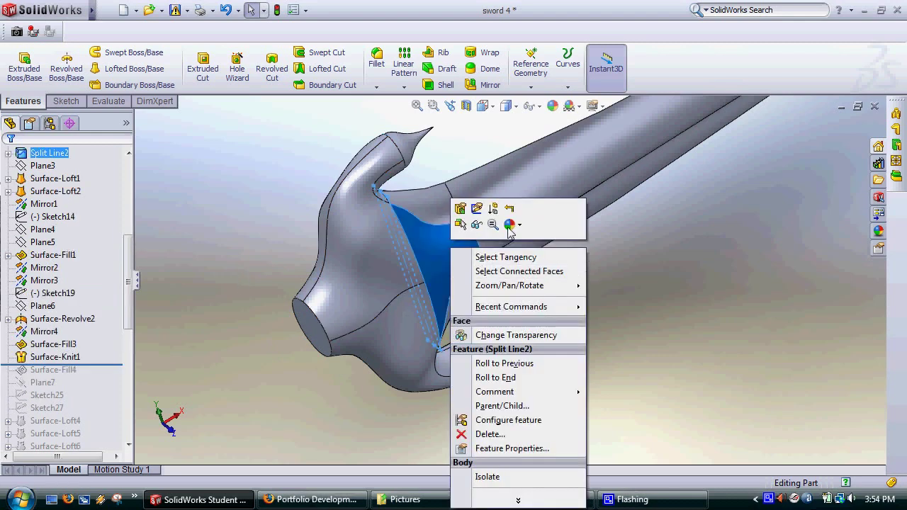
click(459, 224)
middle_drag(414, 324, 292, 363)
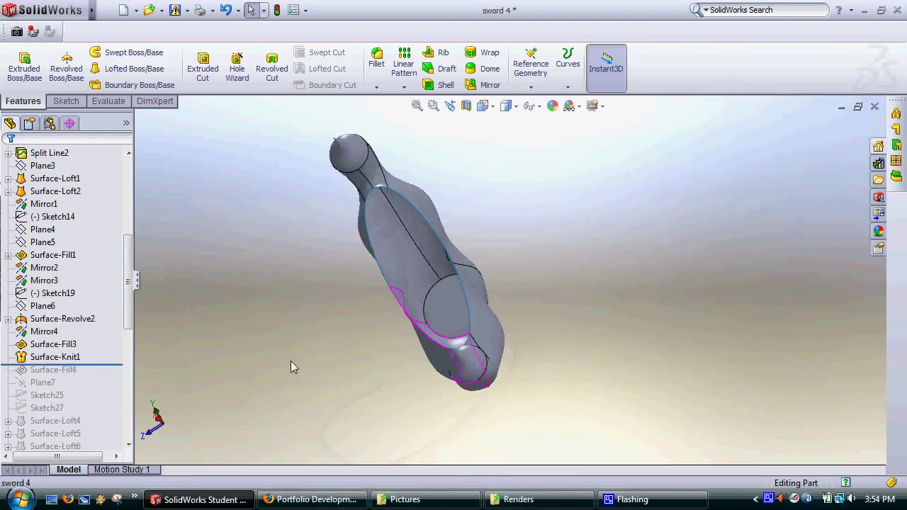
middle_drag(392, 280, 289, 346)
drag(102, 367, 103, 378)
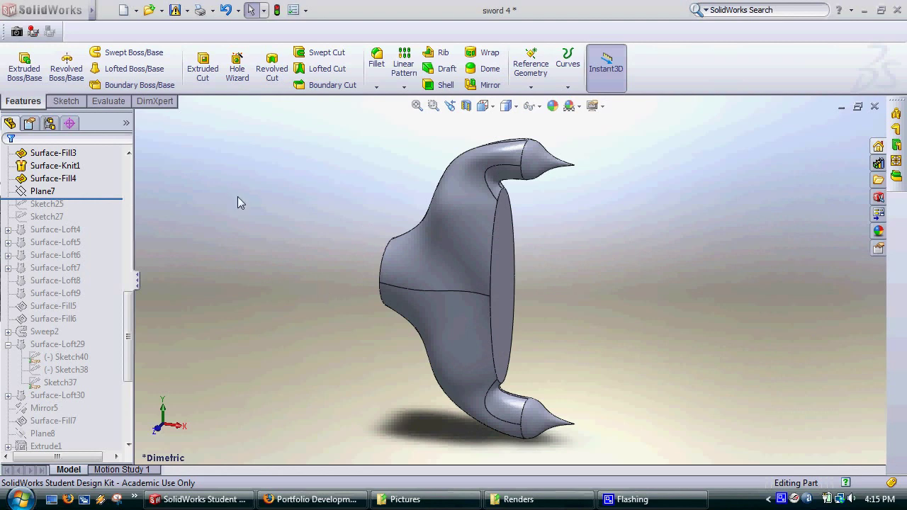
Step: Roll the feature history forward to just after Sketch27 and bring the guard's circular end face into close view
drag(110, 206, 111, 223)
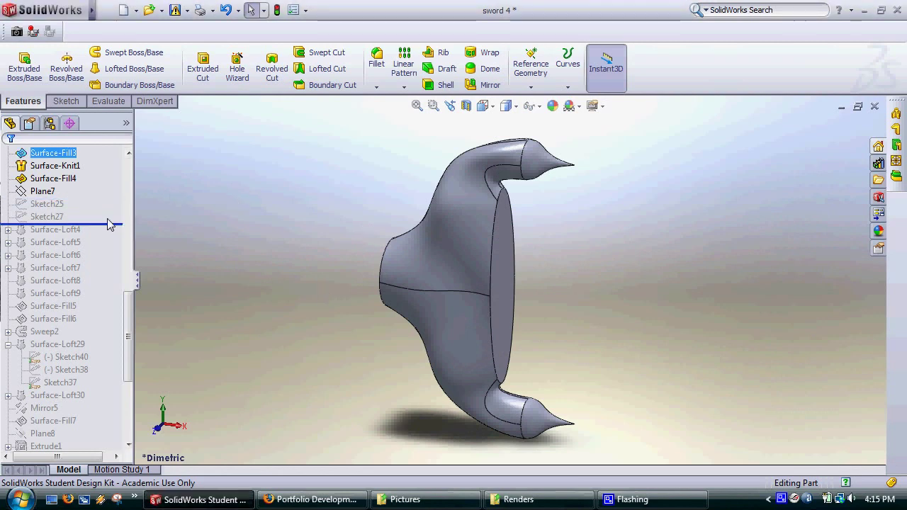
scroll(400, 280, down, 5)
middle_drag(401, 275, 496, 282)
scroll(496, 282, up, 2)
ctrl+middle_drag(320, 275, 408, 274)
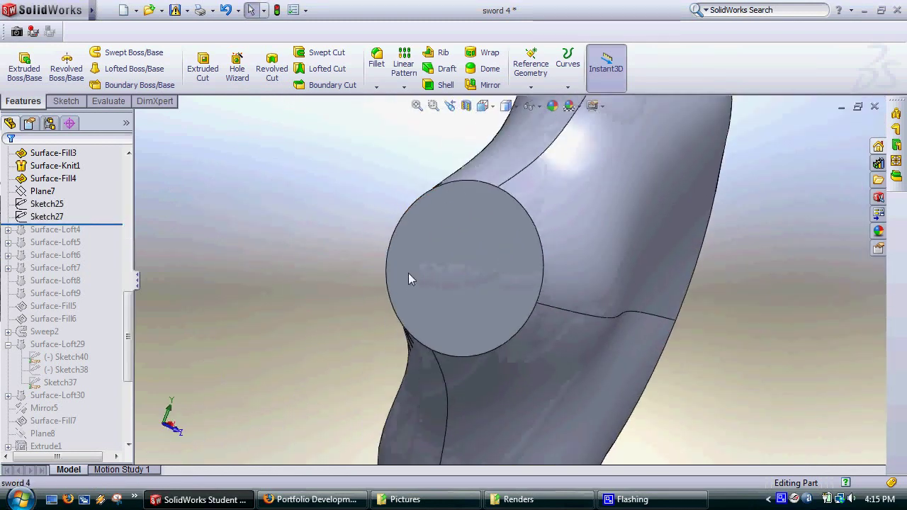
Step: Highlight Sketch25 and examine its rounded profile and dimensions on the guard's circular end face
click(57, 205)
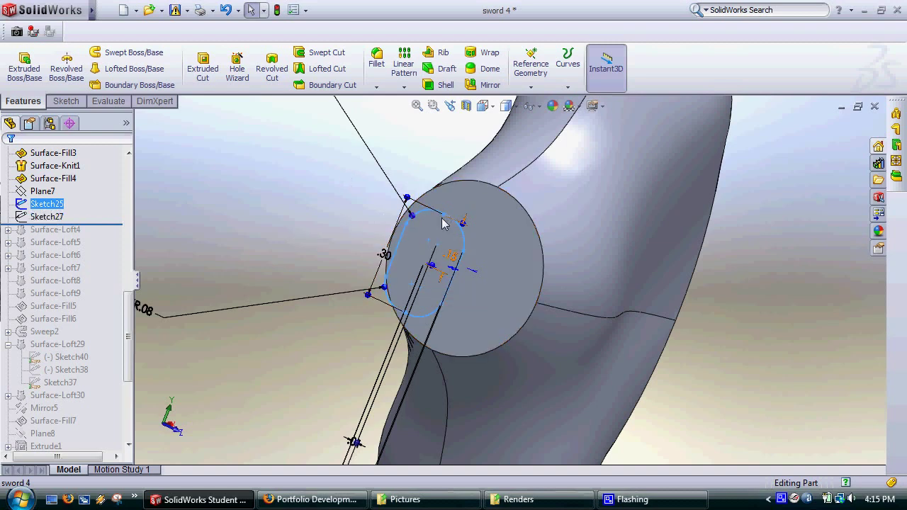
scroll(442, 222, down, 3)
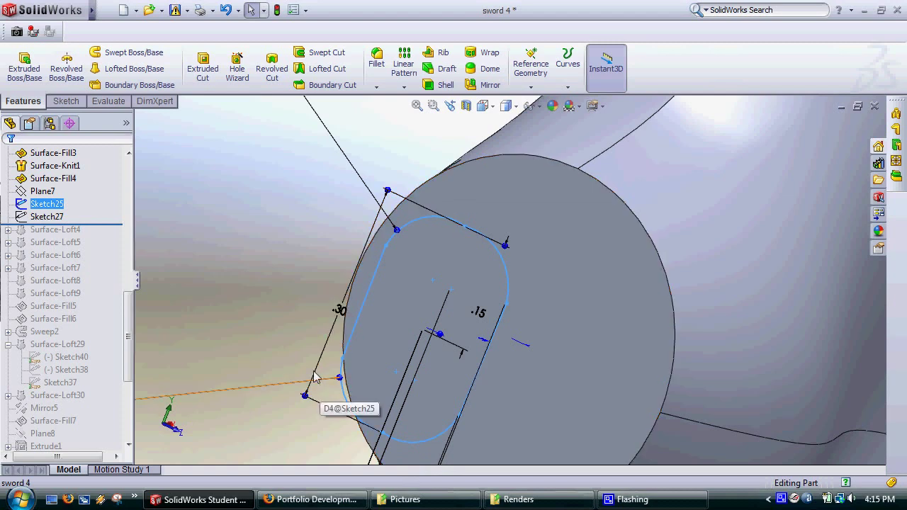
mouse_move(472, 378)
middle_down()
mouse_move(445, 353)
mouse_move(482, 344)
mouse_move(482, 379)
mouse_move(457, 376)
middle_up()
scroll(445, 352, up, 2)
Step: Roll the feature history forward through Surface-Loft4 to Surface-Loft9, stopping just after Surface-Fill6, and inspect the guard's neck
drag(118, 231, 116, 237)
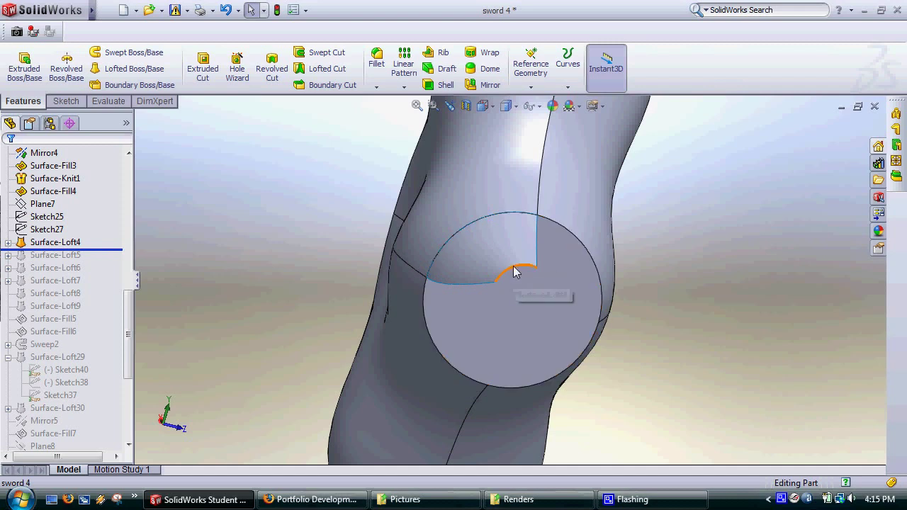
click(82, 267)
drag(102, 251, 99, 290)
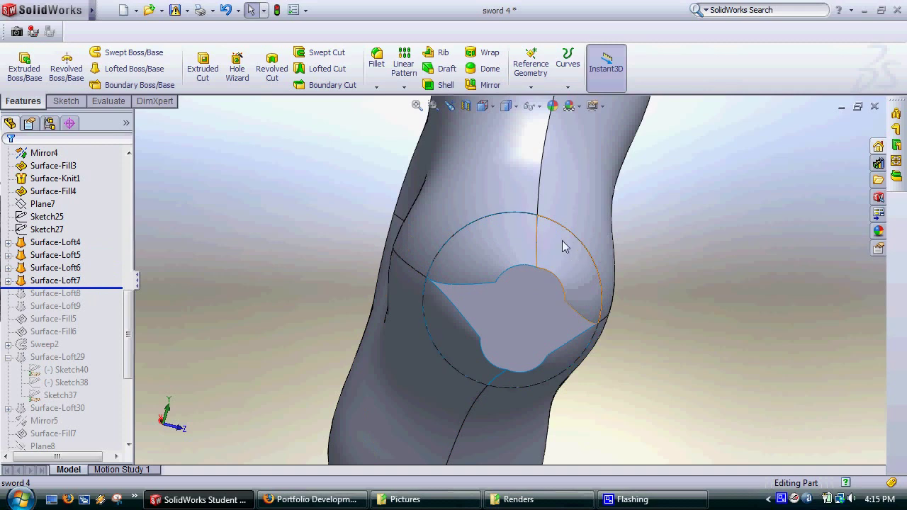
drag(119, 293, 110, 336)
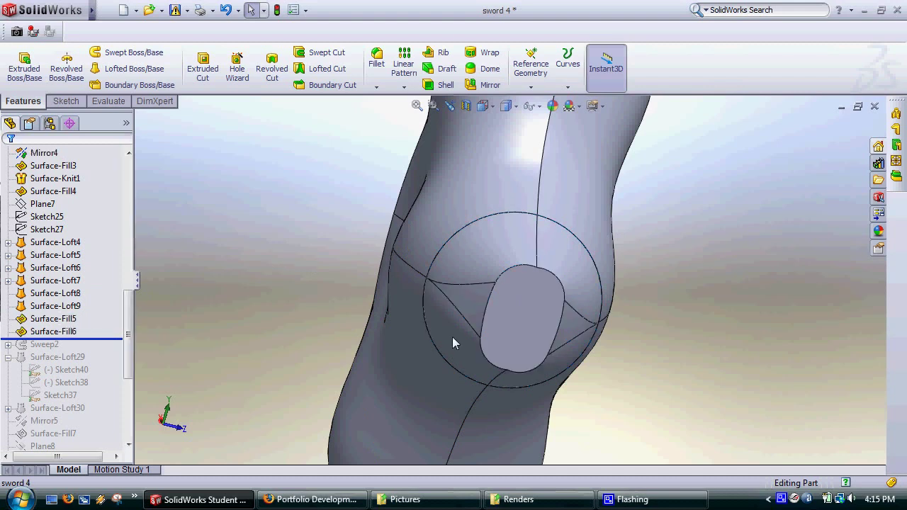
middle_drag(502, 319, 445, 306)
Step: Roll the feature history forward to just after Sweep2 and inspect the wavy grip
drag(129, 325, 130, 343)
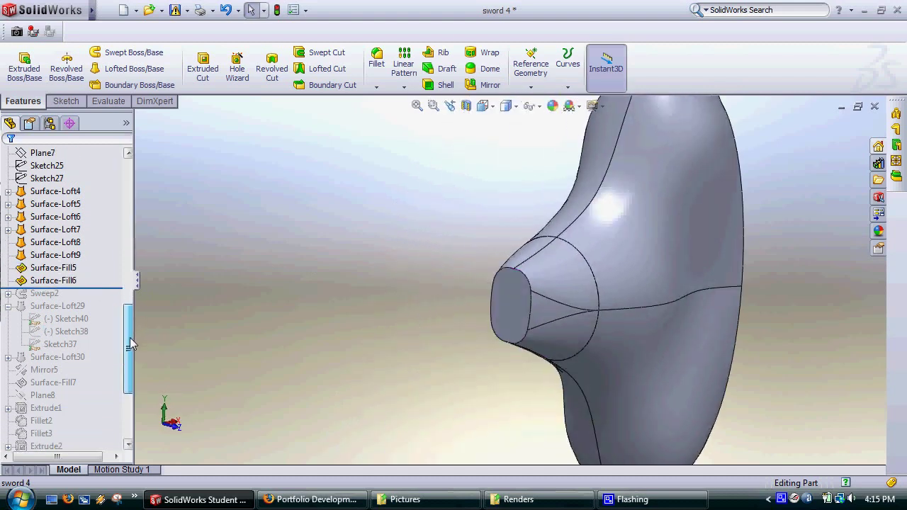
drag(110, 290, 110, 303)
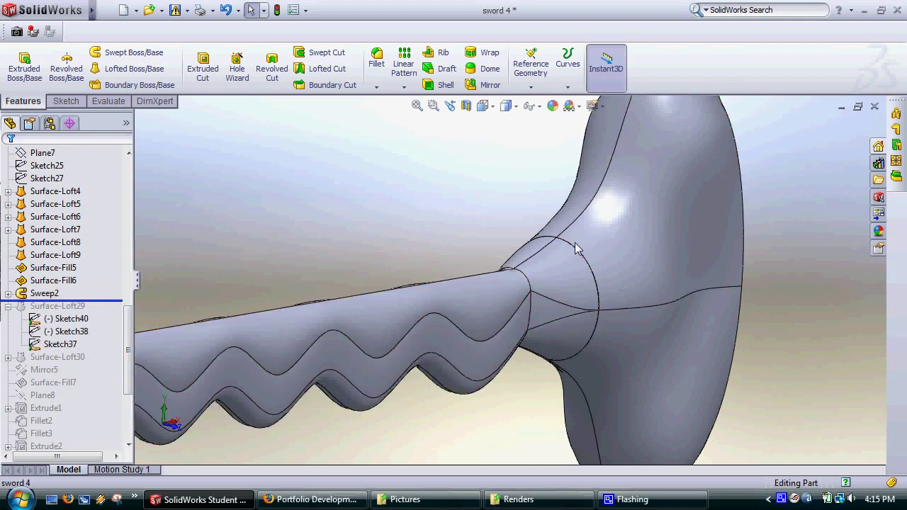
scroll(383, 343, up, 6)
scroll(332, 340, down, 6)
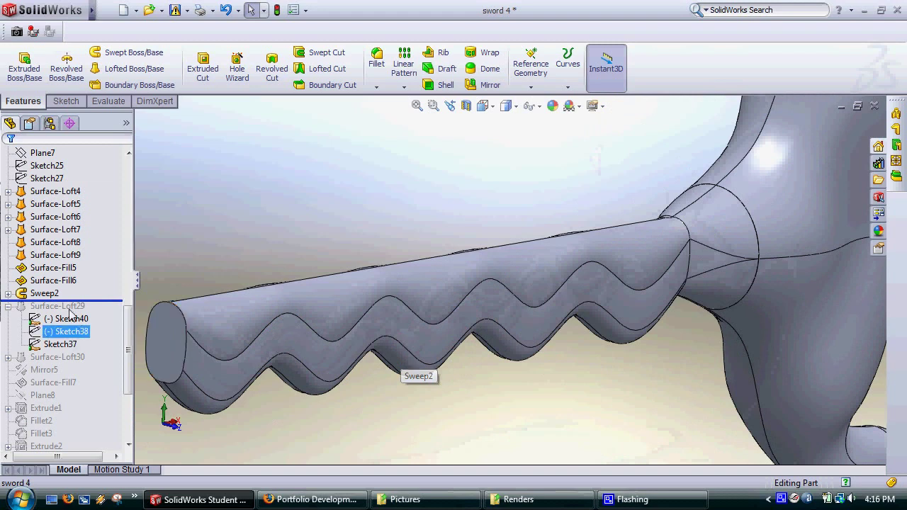
Step: Open the Sweep2 definition and examine its path Sketch35 and guide curve Sketch33
right_click(51, 293)
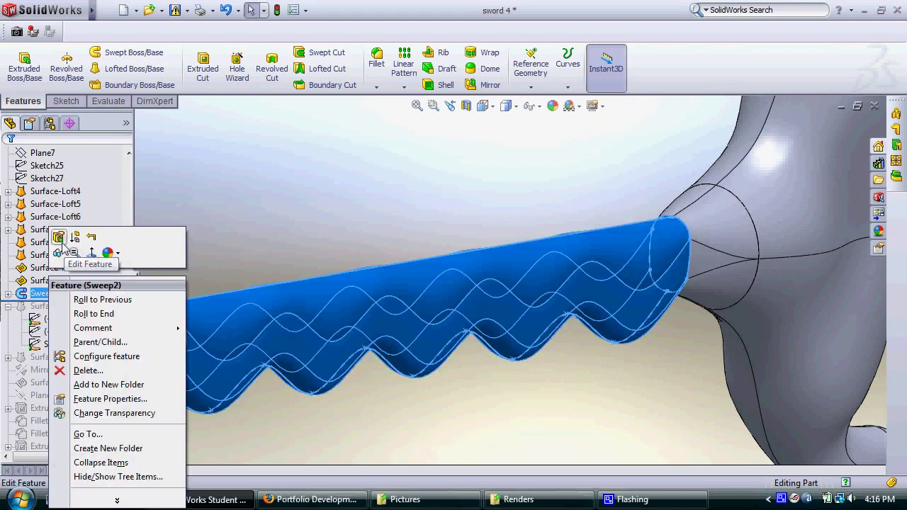
click(60, 238)
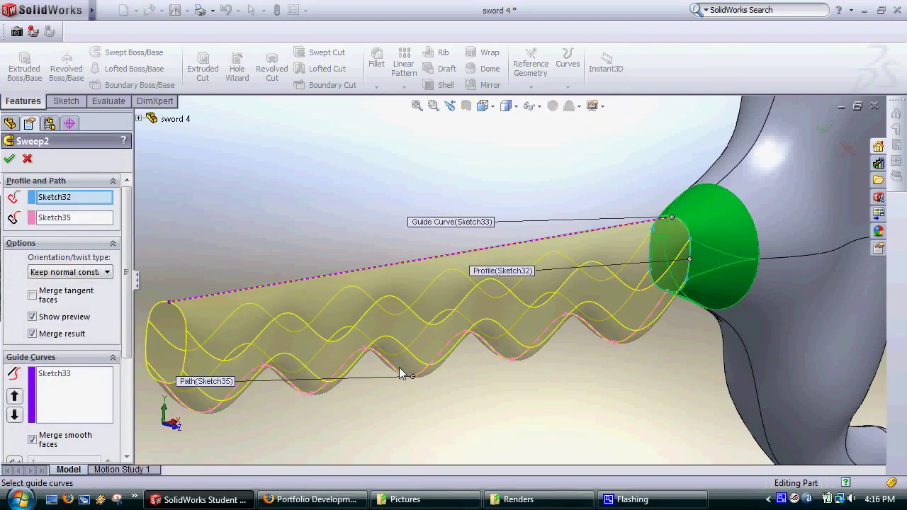
click(106, 218)
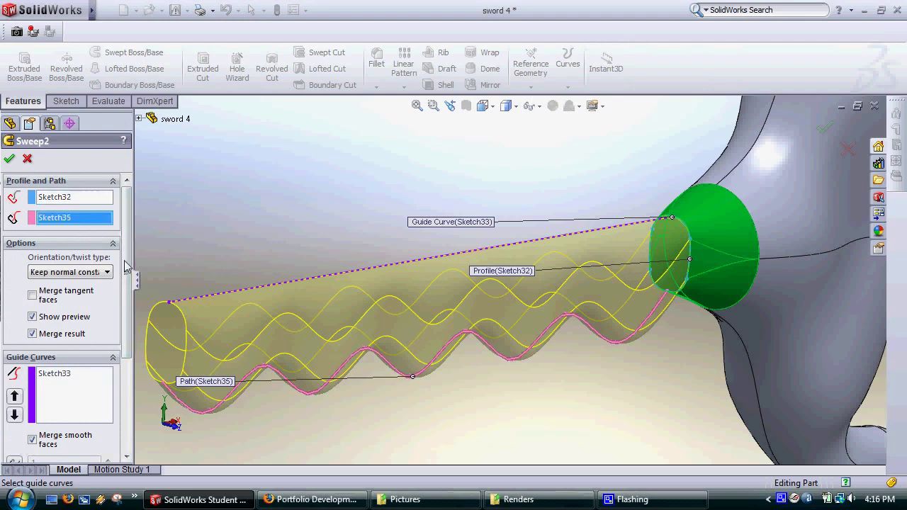
click(92, 397)
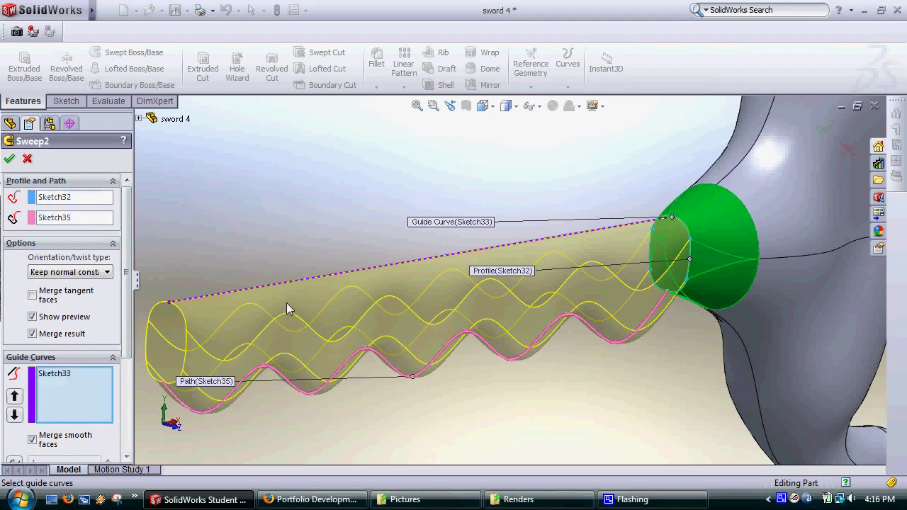
Step: Remove guide curve Sketch33 to compare the sweep preview without it, reselect it, and accept the Sweep2 definition
click(202, 298)
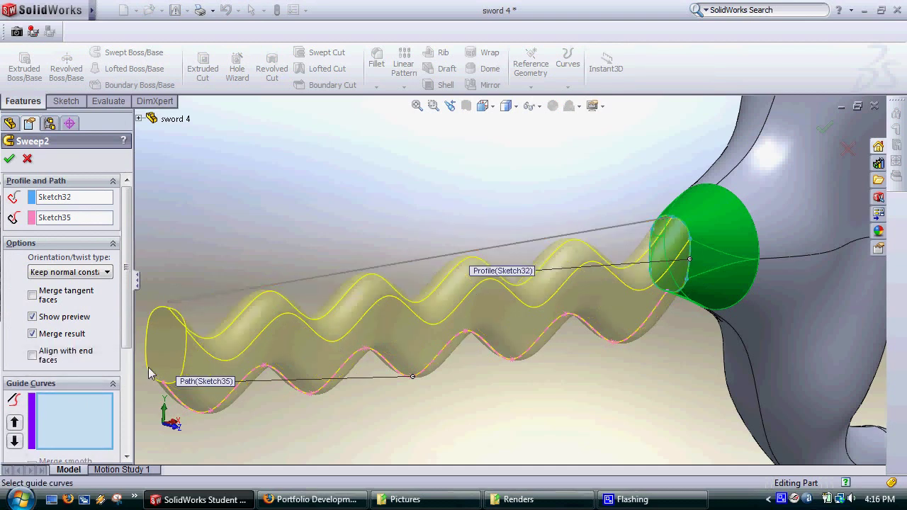
click(221, 292)
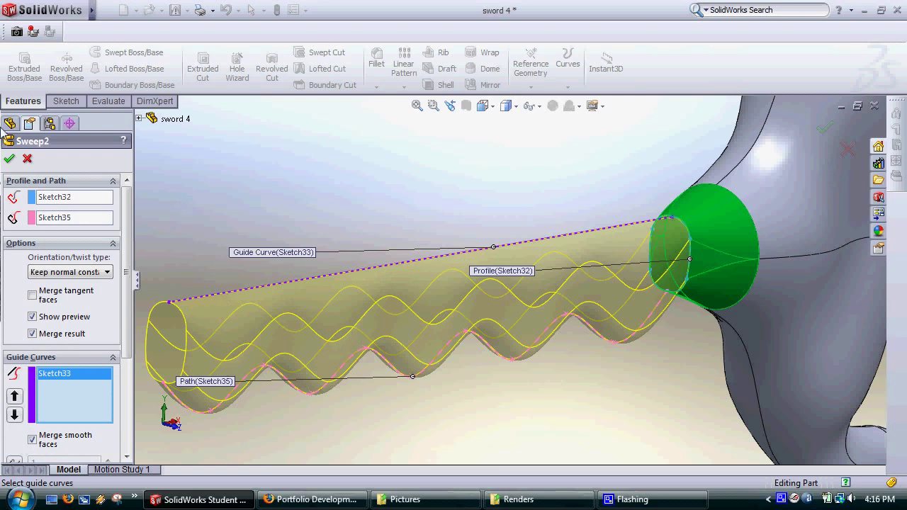
click(9, 159)
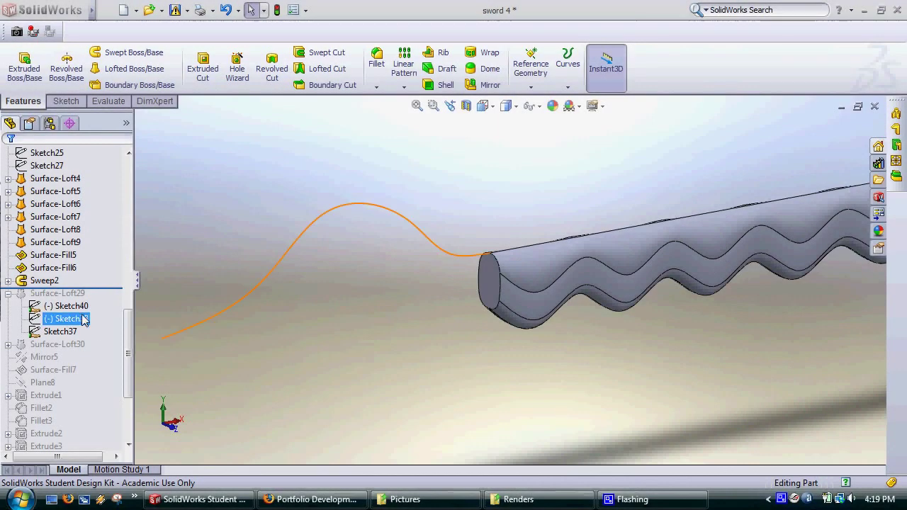
Step: Highlight Sketch40, Sketch38 and Sketch37 under Surface-Loft29 in turn to examine the loft's curves and end profile
click(81, 309)
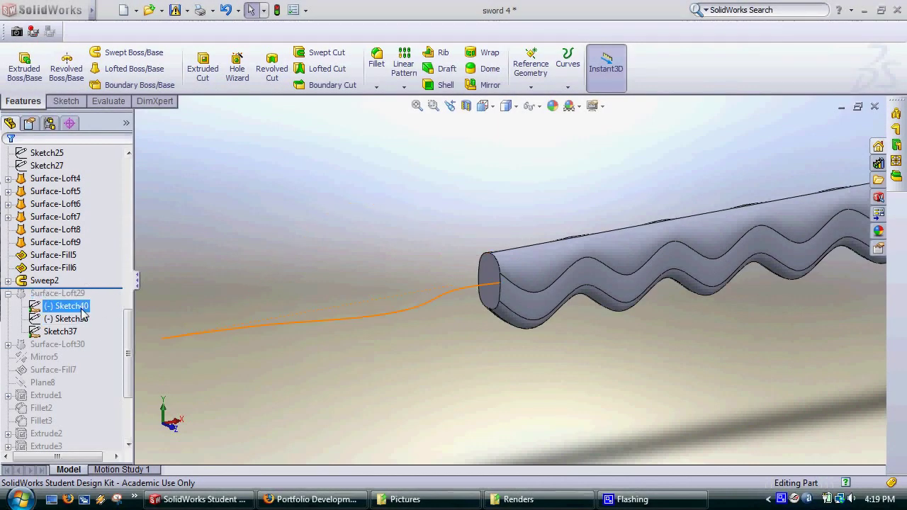
click(71, 319)
click(442, 292)
middle_drag(462, 299, 479, 306)
click(69, 306)
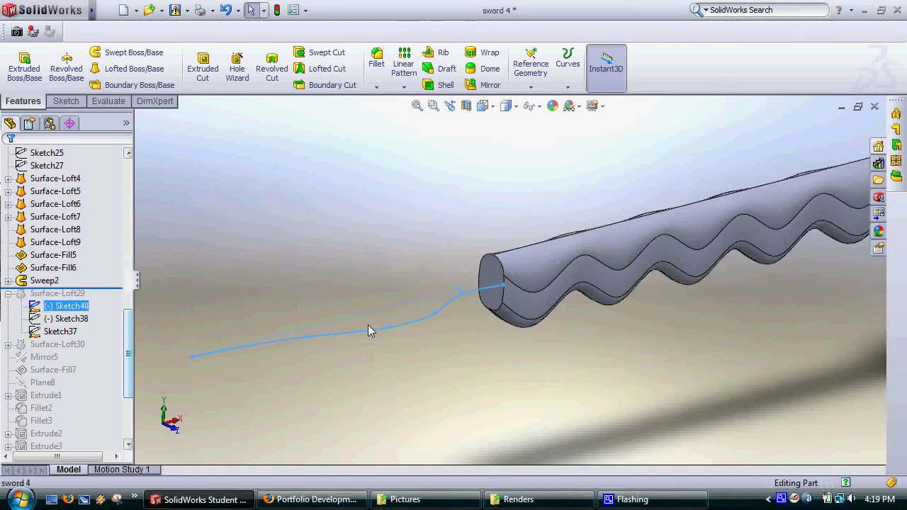
click(67, 318)
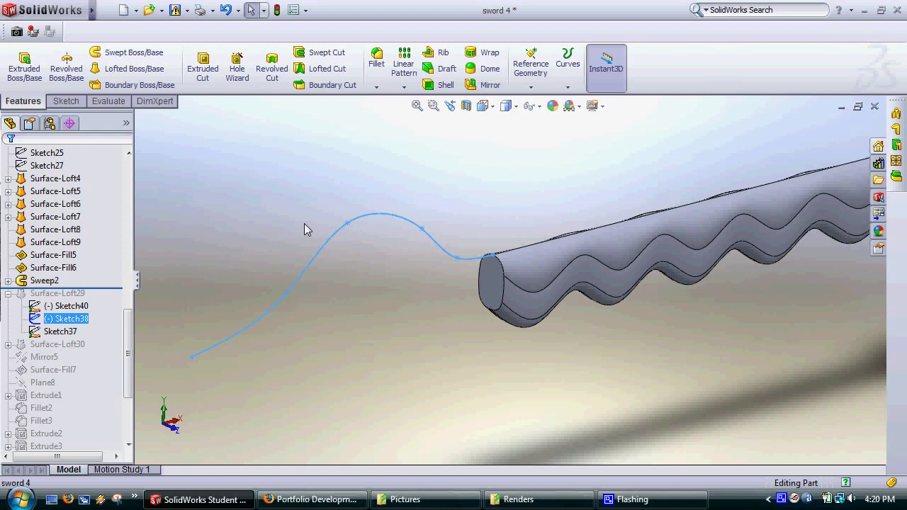
click(61, 331)
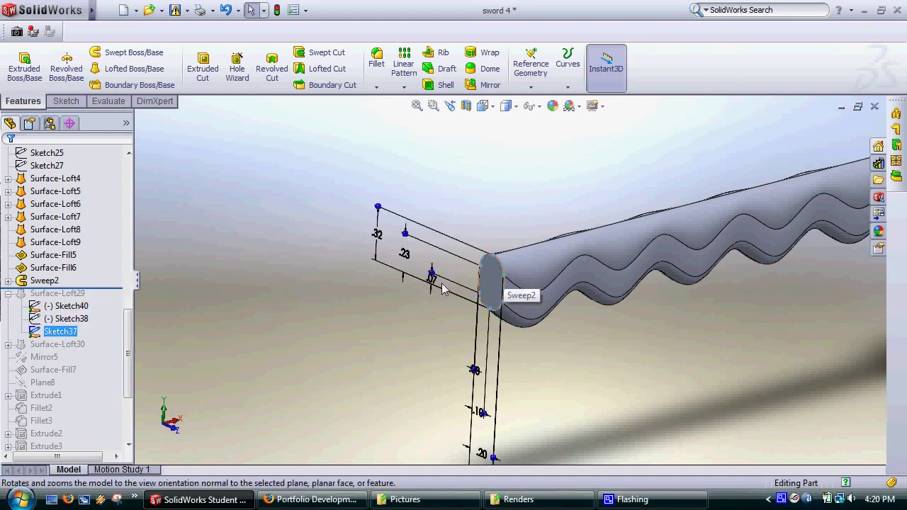
Step: Roll the feature history forward past Surface-Loft29 to just after Surface-Loft30 and inspect the pommel surfaces
drag(62, 287, 75, 347)
middle_drag(469, 300, 464, 255)
click(19, 357)
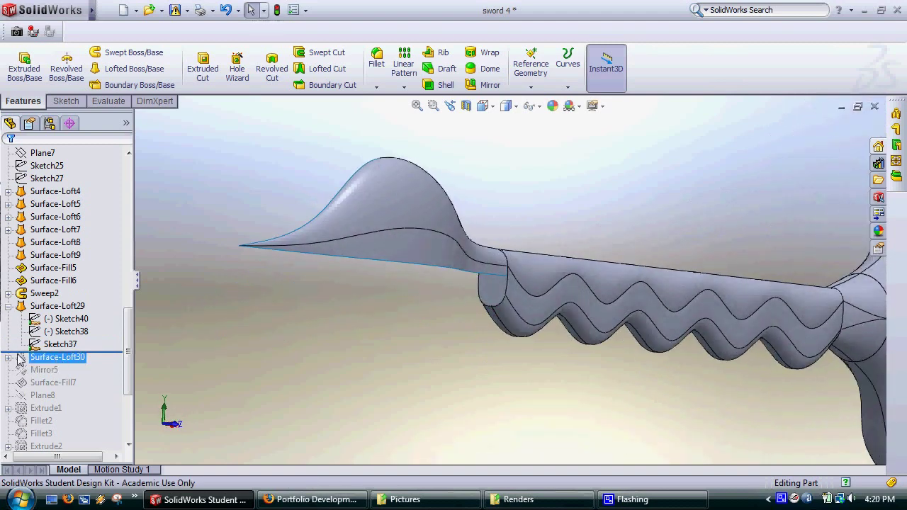
drag(29, 353, 94, 364)
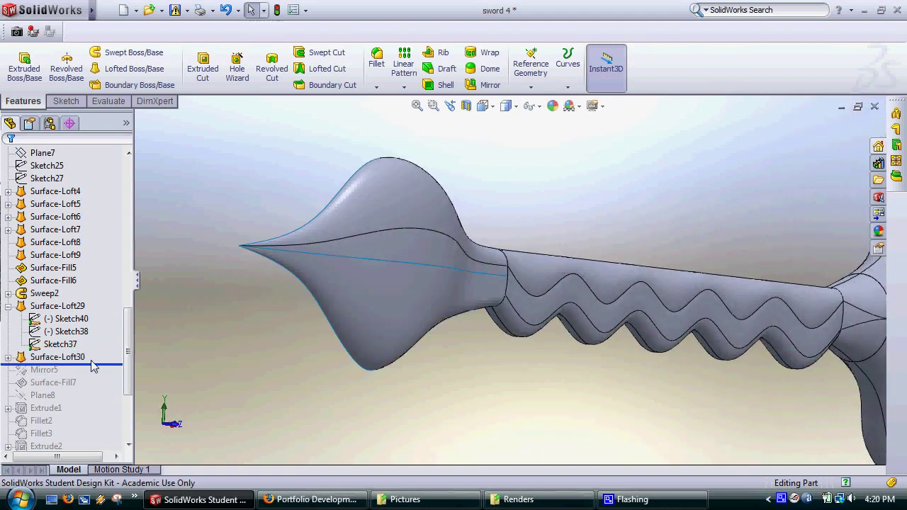
mouse_move(396, 302)
middle_down()
mouse_move(427, 306)
mouse_move(403, 306)
middle_up()
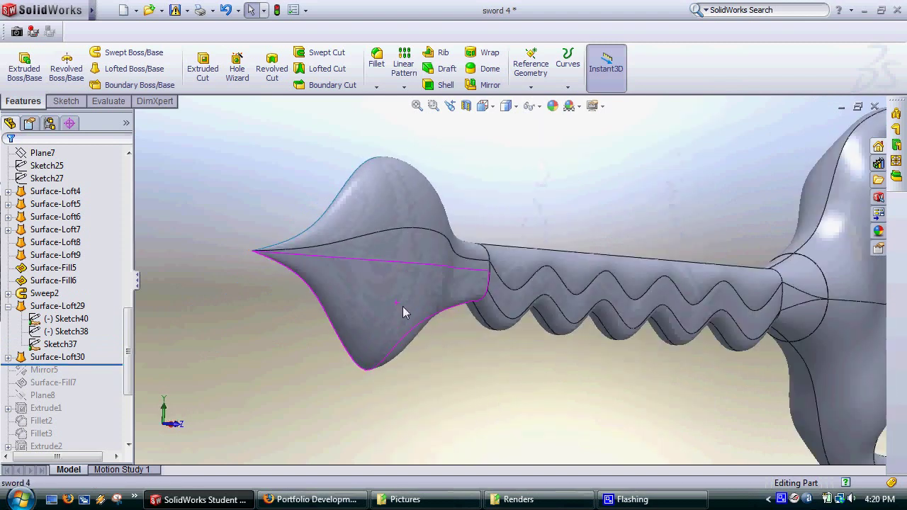
Step: Expand Surface-Loft30 to list its sketches and inspect the highlighted Sketch40 curve along the pommel
click(7, 357)
click(61, 370)
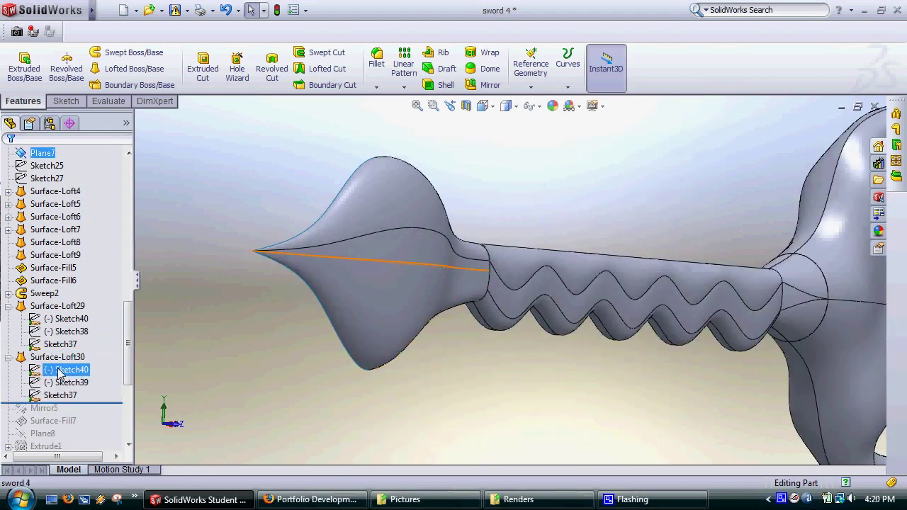
middle_drag(370, 300, 406, 251)
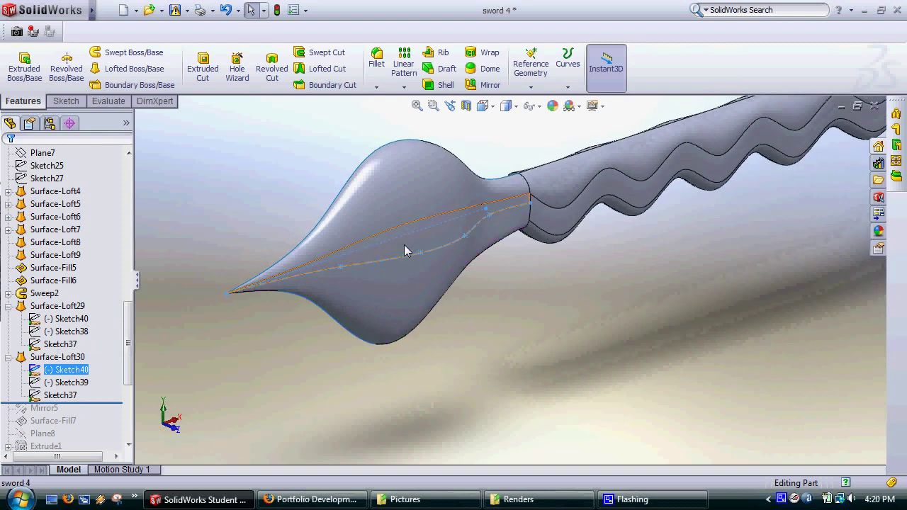
Step: Highlight Sketch39 and Sketch37 under Surface-Loft30 in turn to examine the pommel loft's lower curve and end profile
click(78, 386)
mouse_move(332, 276)
middle_down()
mouse_move(347, 278)
mouse_move(339, 267)
middle_up()
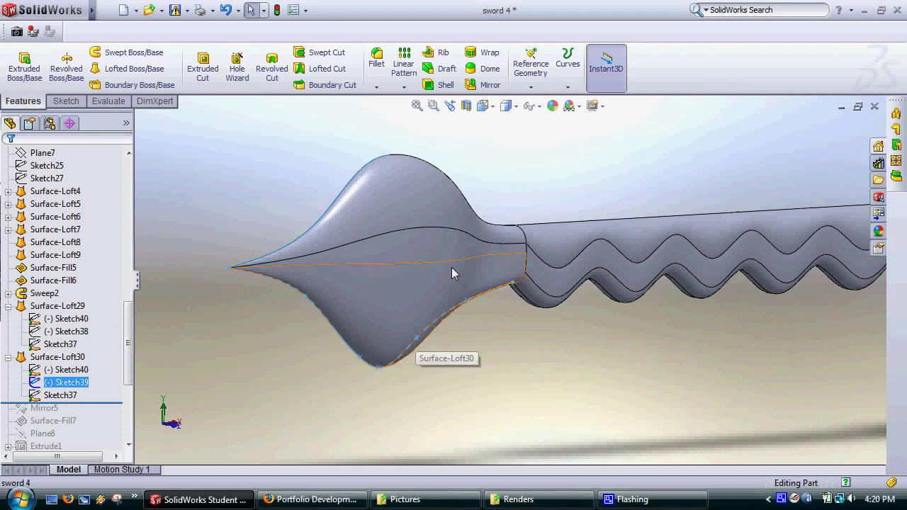
middle_drag(456, 269, 399, 270)
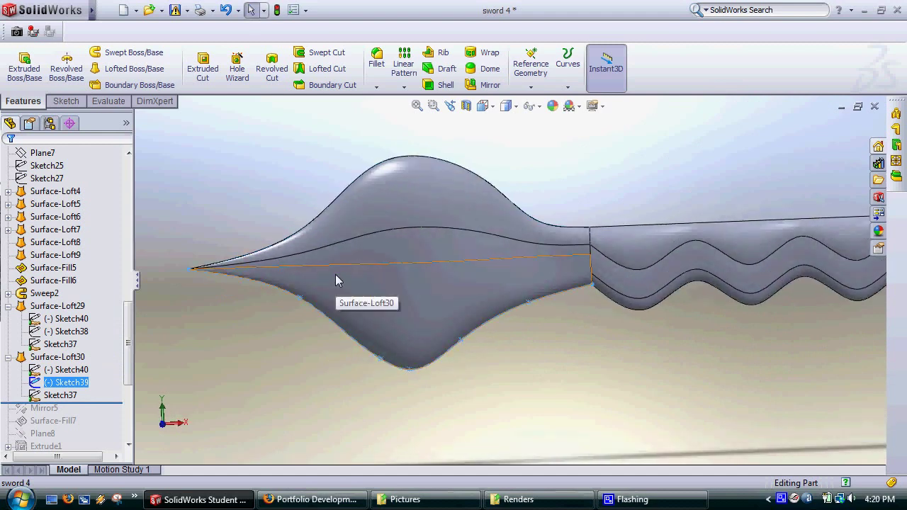
click(60, 394)
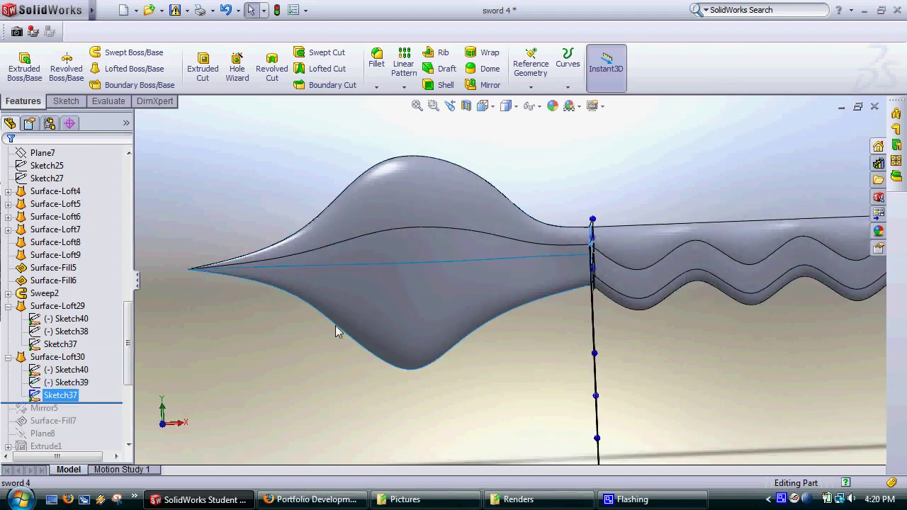
middle_drag(547, 281, 573, 263)
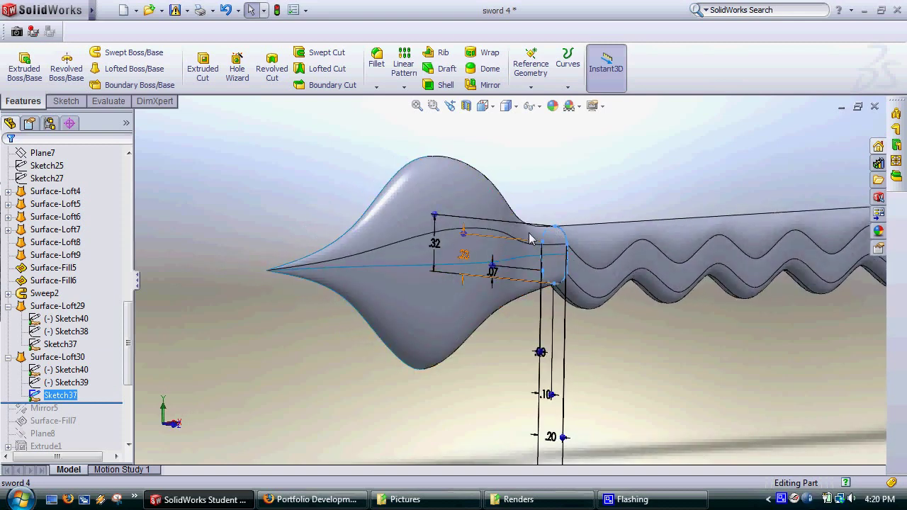
Step: Roll the feature history forward past Mirror5 and Surface-Fill7 to just after Plane8 and inspect the completed hilt
drag(130, 340, 133, 362)
drag(112, 327, 111, 365)
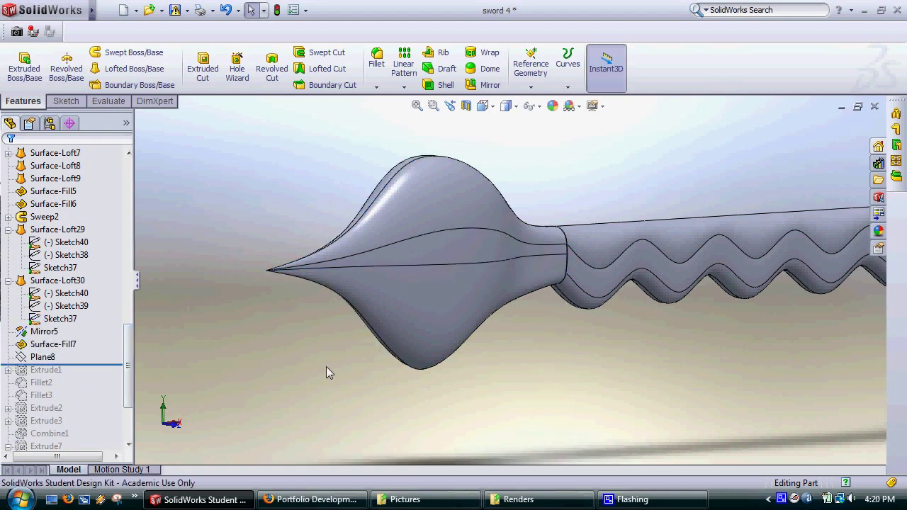
scroll(326, 366, up, 5)
scroll(507, 290, down, 2)
middle_drag(457, 311, 550, 314)
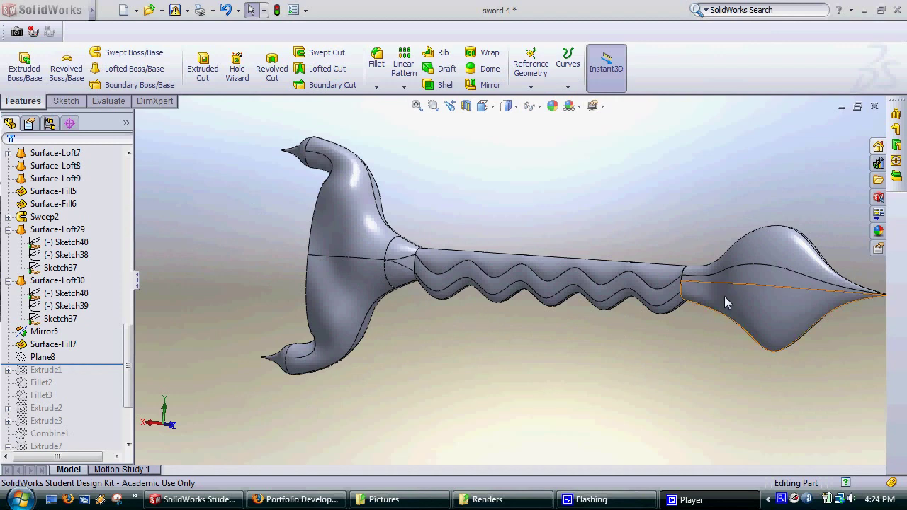
Step: Show the hidden blade body Split Line2 from the solid bodies and inspect the whole sword
drag(130, 346, 130, 179)
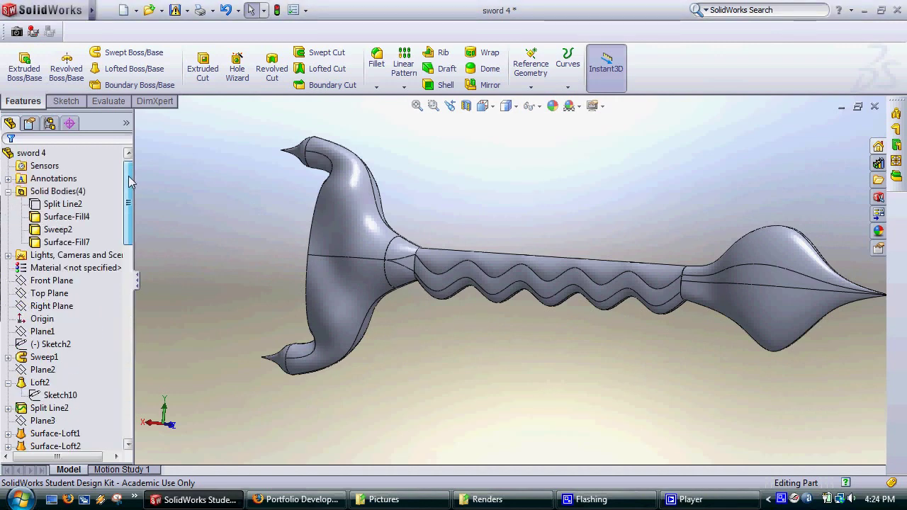
click(39, 192)
right_click(56, 204)
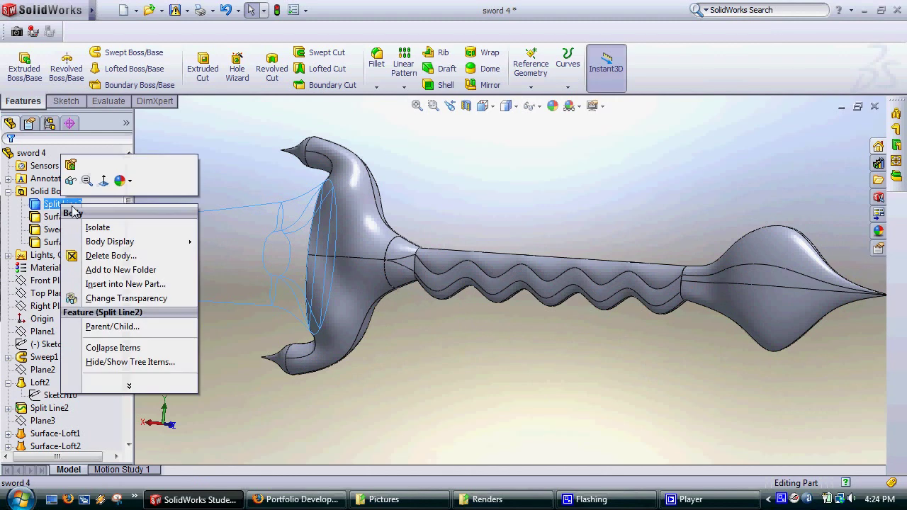
click(71, 182)
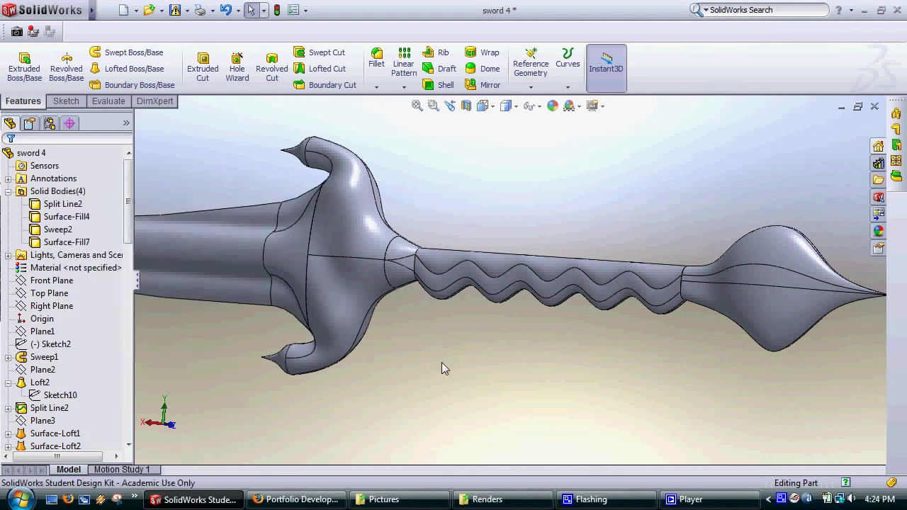
scroll(438, 346, up, 3)
scroll(435, 345, up, 5)
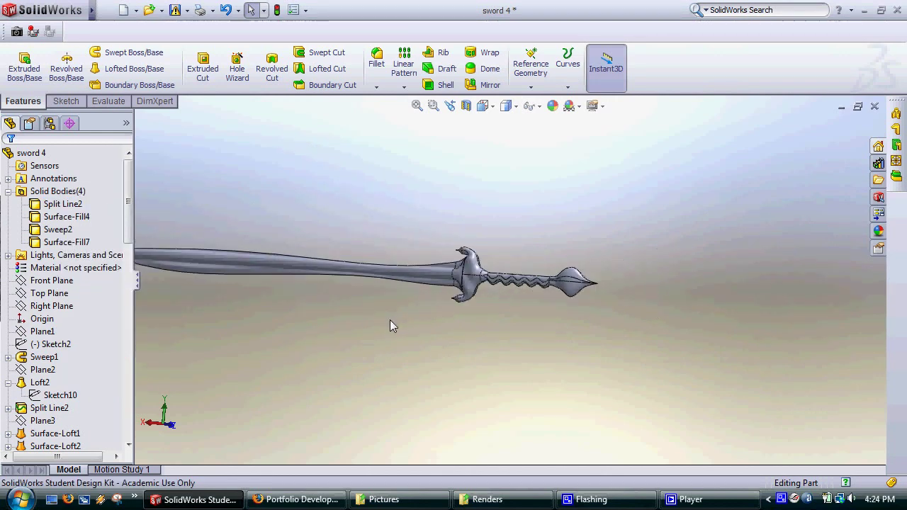
scroll(390, 319, up, 2)
scroll(447, 296, down, 2)
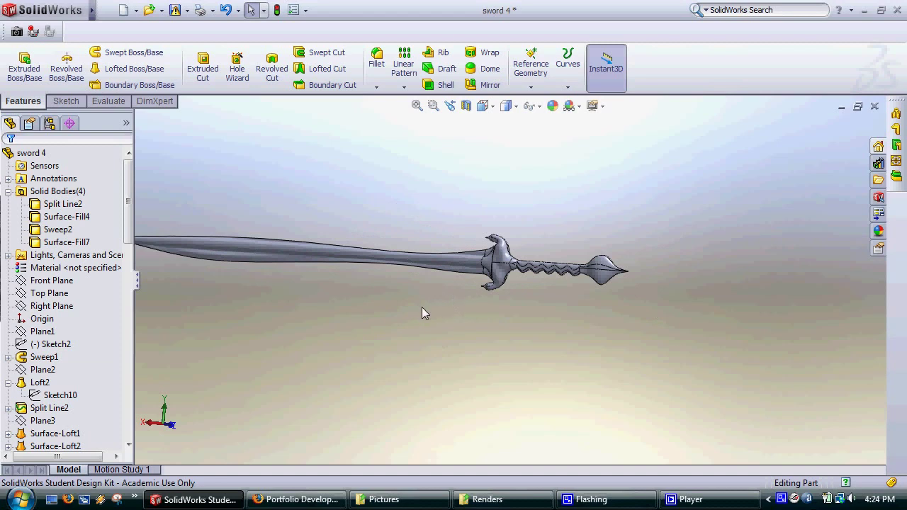
ctrl+middle_drag(425, 312, 514, 318)
scroll(540, 263, down, 1)
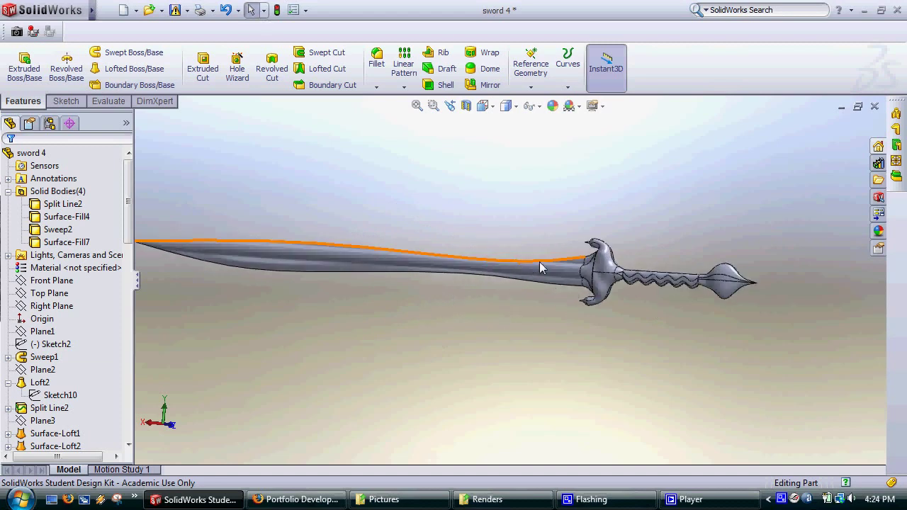
ctrl+middle_drag(457, 304, 512, 314)
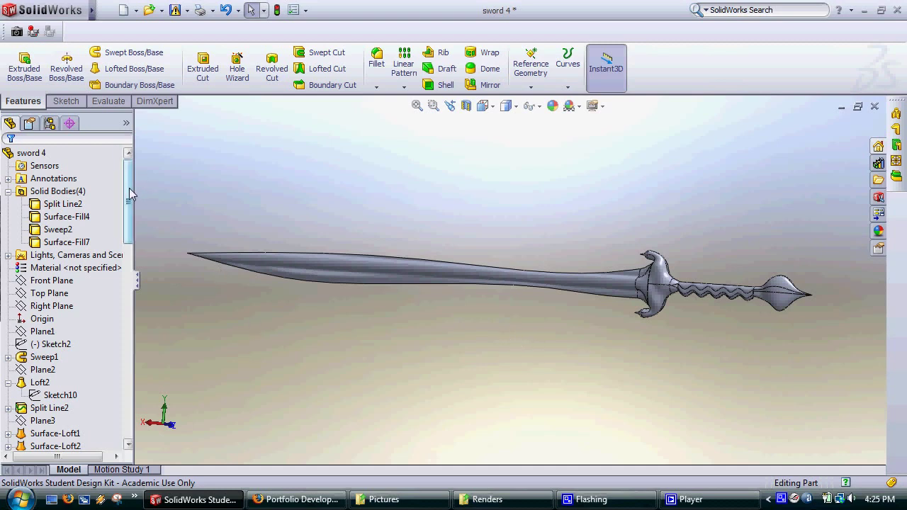
Step: Highlight Plane8 in the feature history to examine where it lies relative to the grip and pommel
click(8, 191)
drag(130, 195, 128, 395)
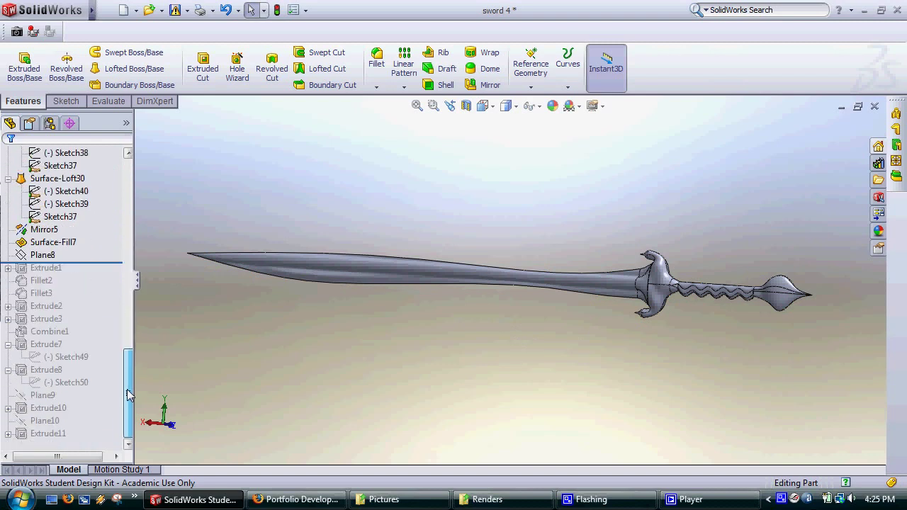
middle_drag(696, 347, 750, 313)
scroll(807, 320, down, 3)
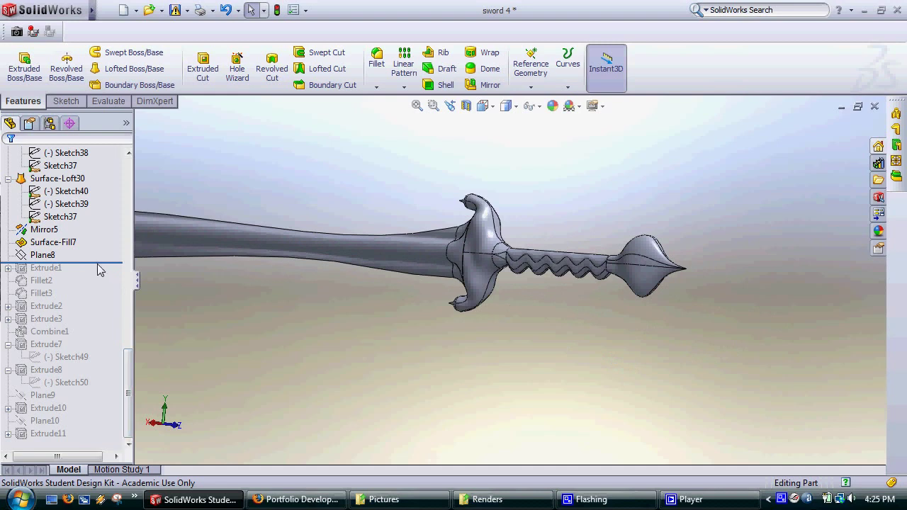
click(41, 255)
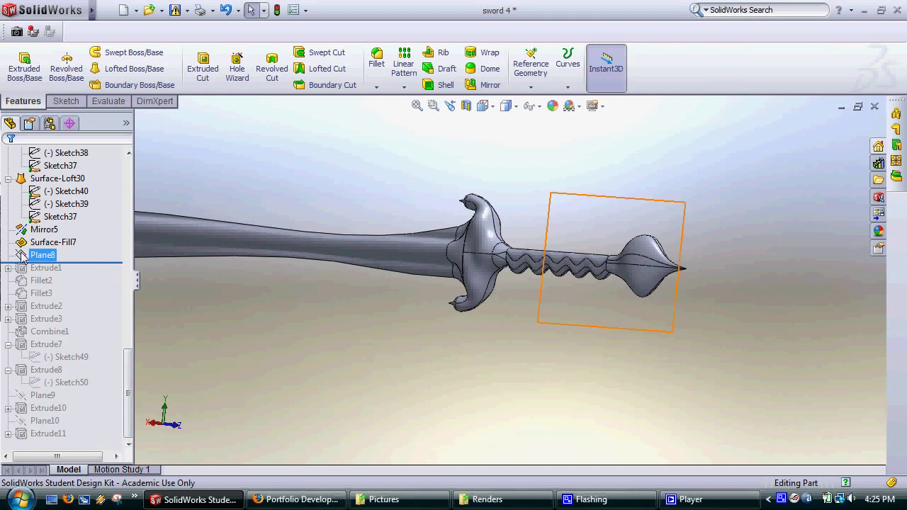
middle_drag(500, 356, 522, 351)
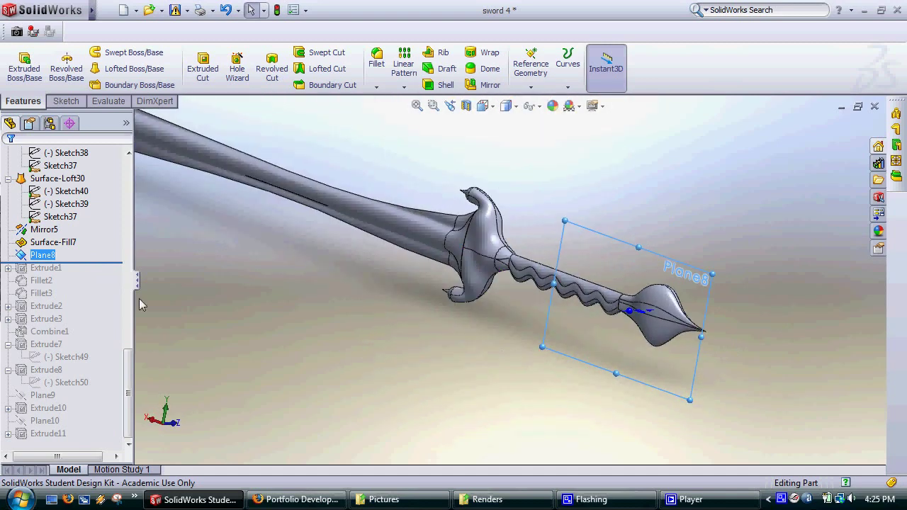
Step: Roll the feature history forward to just after Extrude1 and inspect the M-shaped cut through the pommel
drag(107, 263, 107, 275)
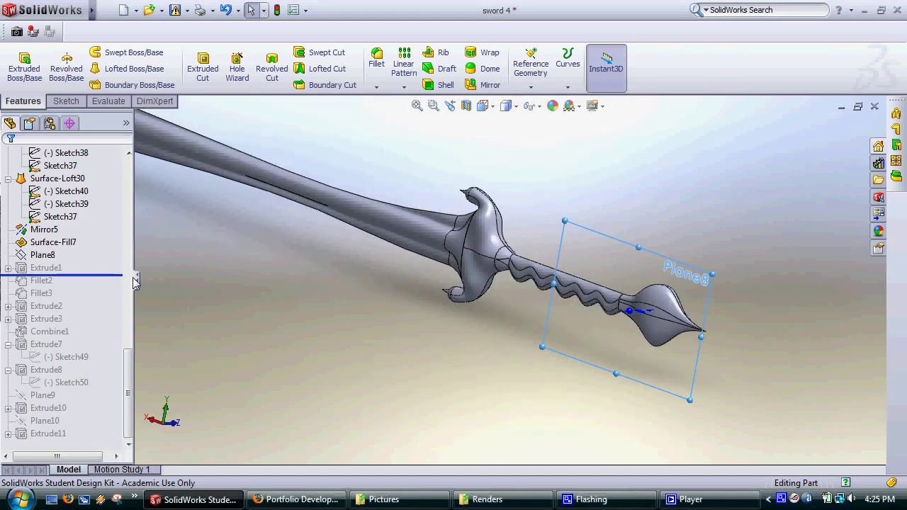
scroll(625, 337, down, 5)
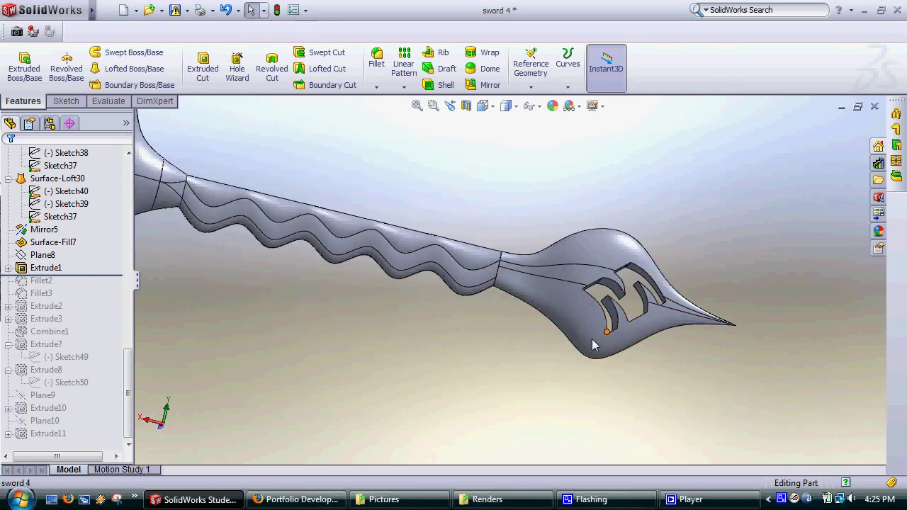
middle_drag(593, 345, 627, 349)
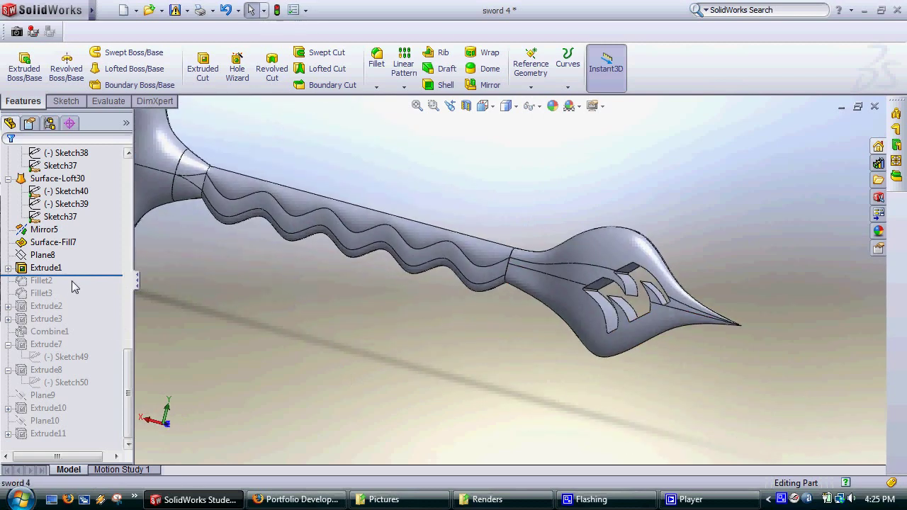
Step: Expand Extrude1 and highlight Sketch46 to examine the dimensioned profile of the pommel cut
click(7, 269)
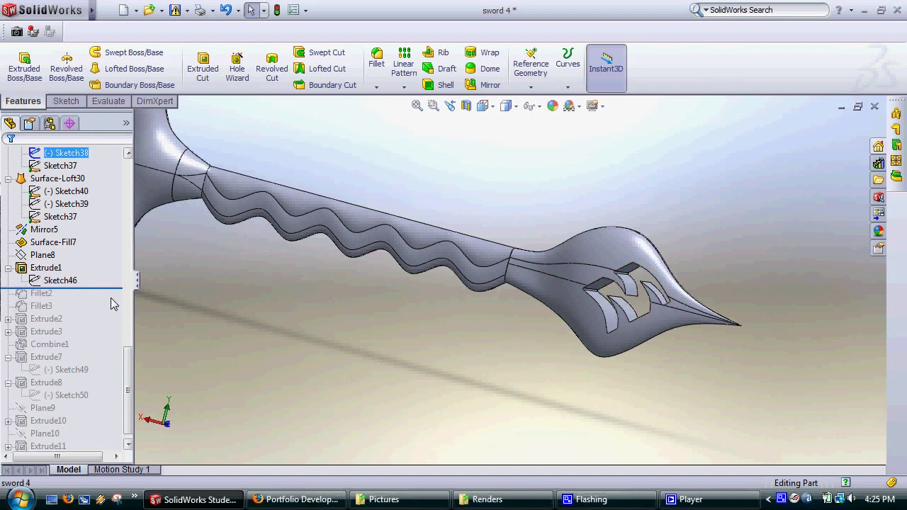
click(63, 282)
click(93, 237)
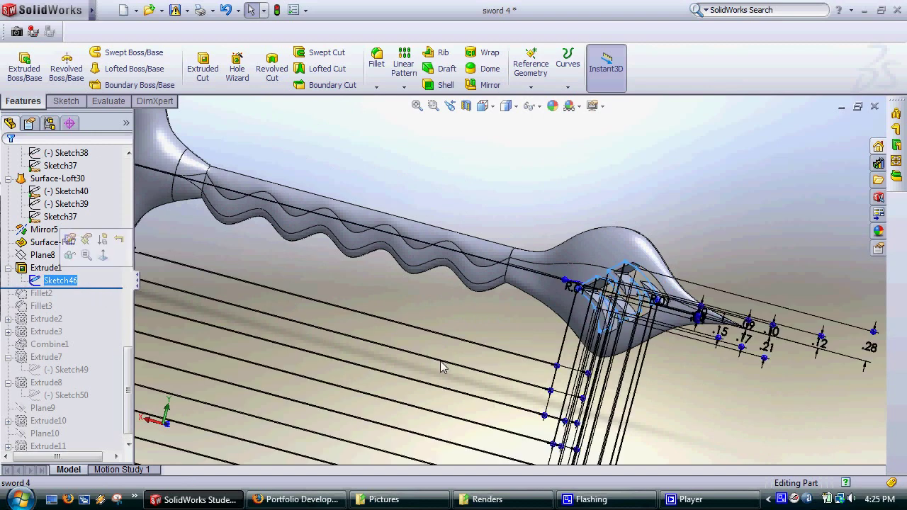
middle_drag(704, 389, 682, 398)
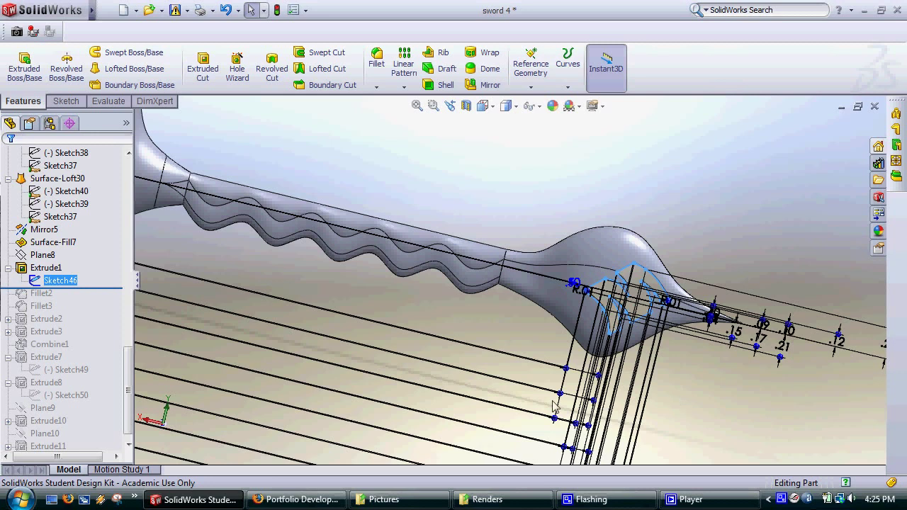
click(7, 268)
click(8, 268)
click(56, 281)
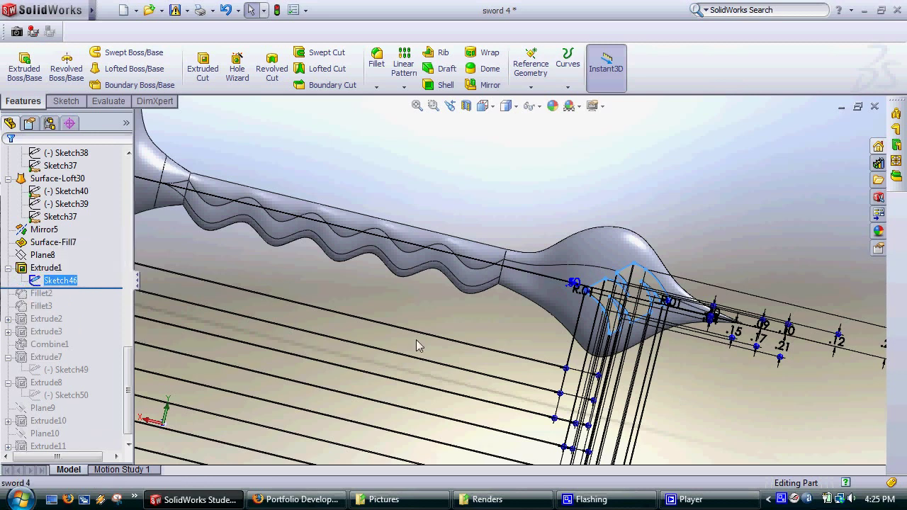
click(502, 330)
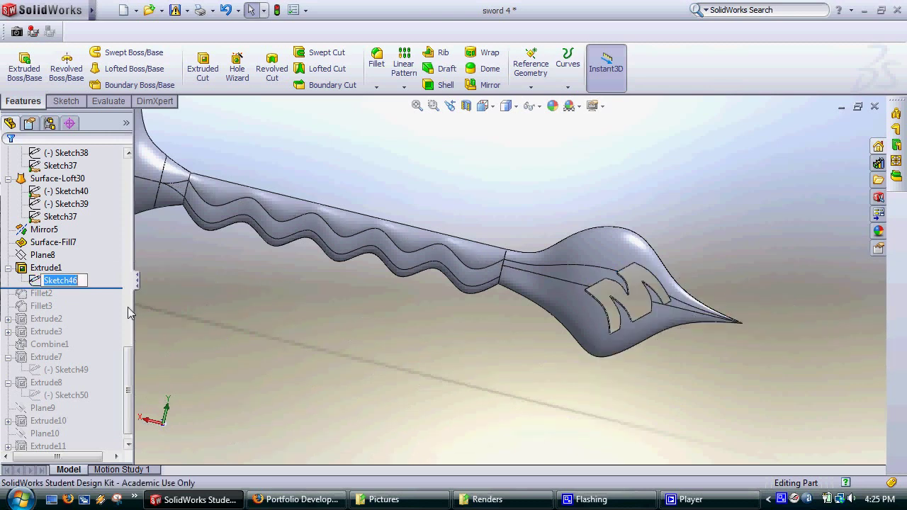
Step: Roll the feature history forward past Fillet2 and Fillet3 to just after Extrude2 and inspect the pommel's curved cutouts
click(199, 306)
drag(107, 295, 105, 316)
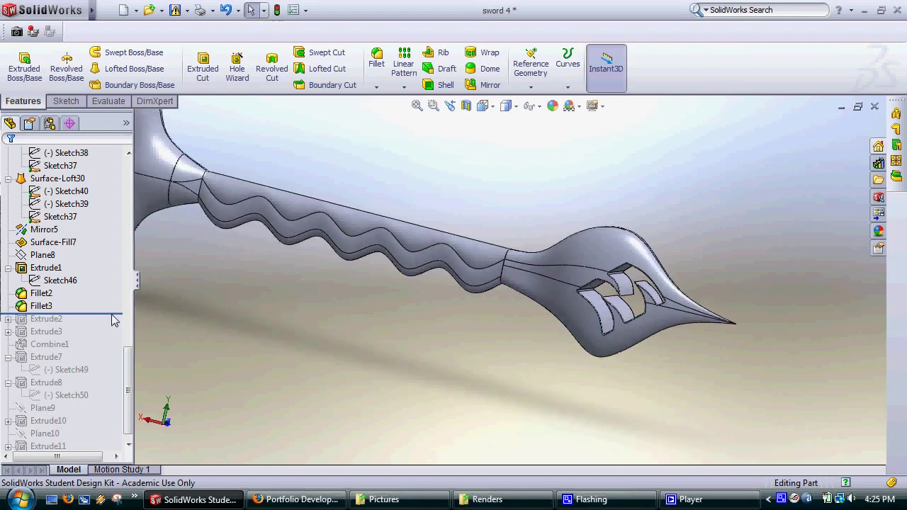
drag(111, 315, 110, 324)
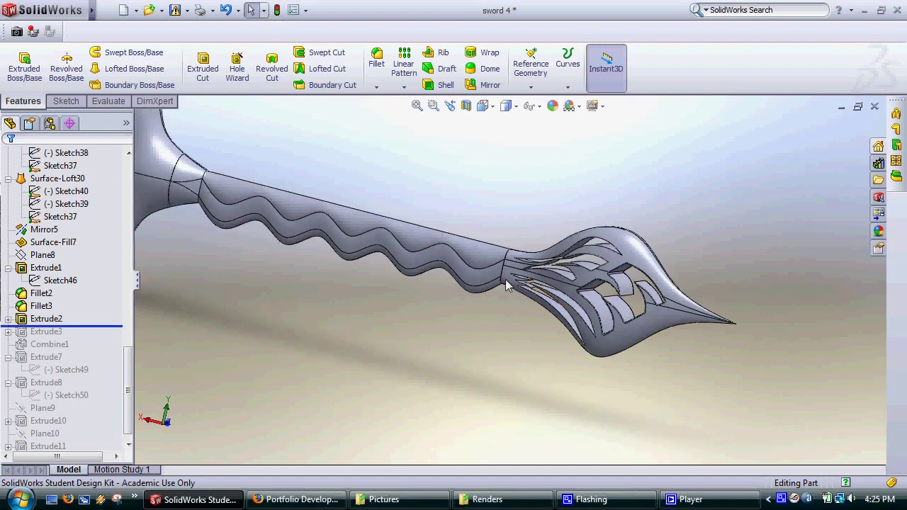
mouse_move(486, 332)
middle_down()
mouse_move(513, 325)
mouse_move(502, 326)
middle_up()
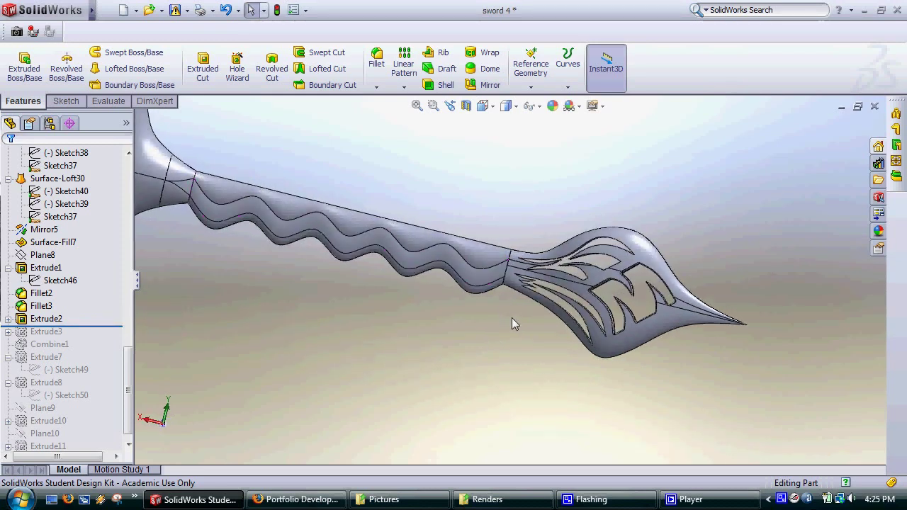
Step: Roll the feature history forward to just after Extrude3 and inspect the pommel's openings up close from several angles
drag(110, 334, 110, 342)
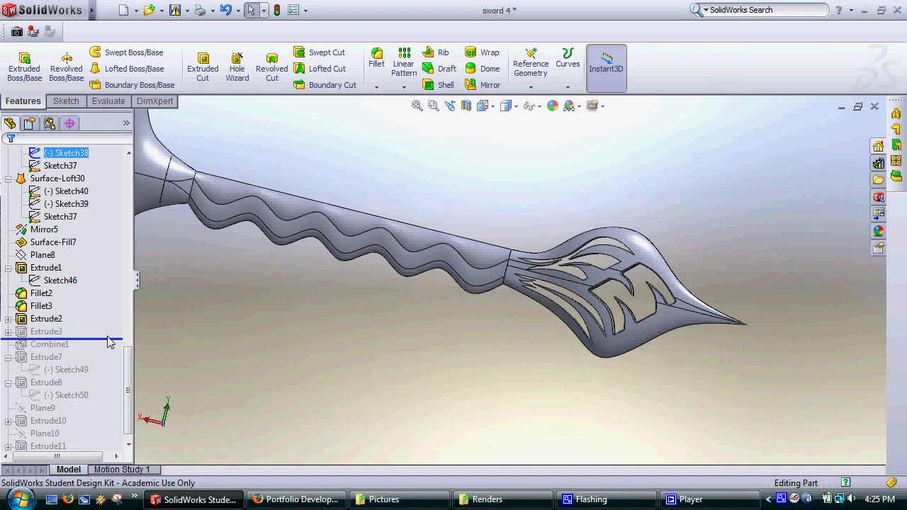
middle_drag(565, 340, 512, 249)
scroll(510, 250, down, 3)
middle_drag(453, 296, 217, 304)
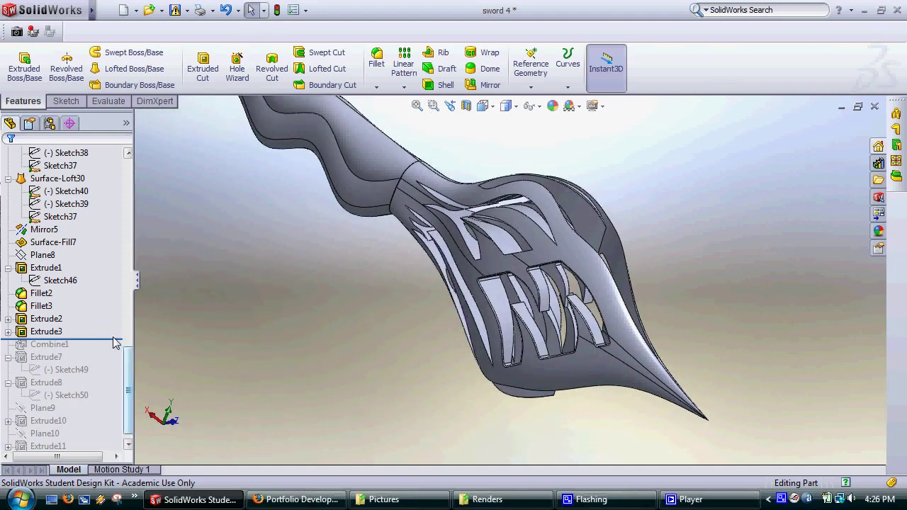
Step: Roll the feature history forward to just after Combine1 and inspect the sword from blade to pommel
drag(113, 345, 116, 354)
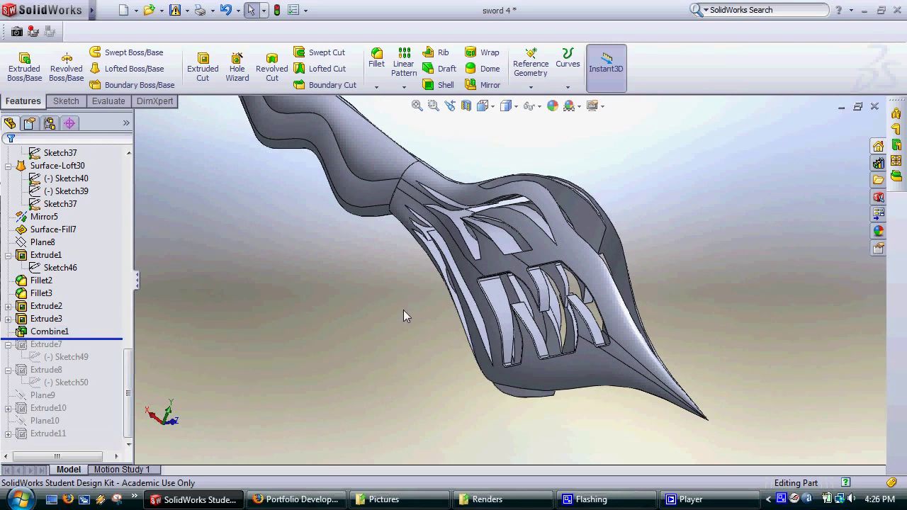
scroll(361, 288, up, 5)
scroll(347, 206, up, 3)
scroll(345, 198, down, 8)
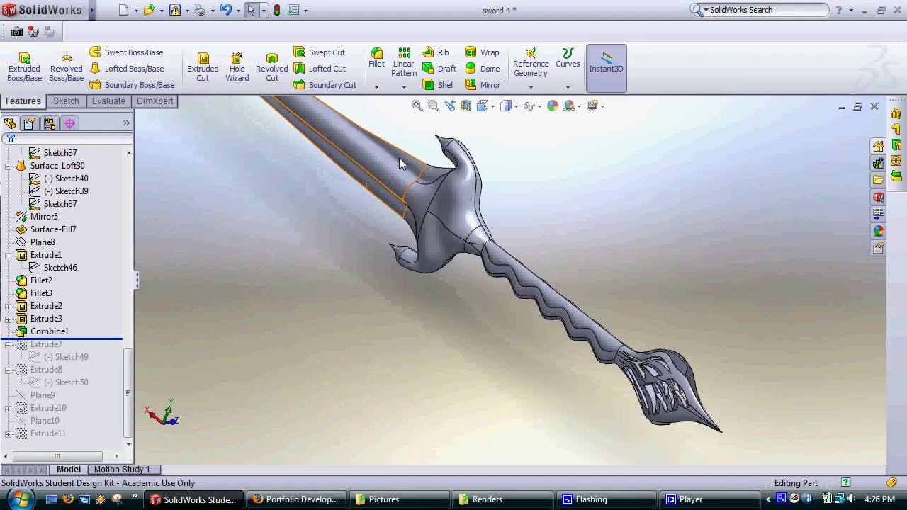
Step: Roll the feature history forward past Extrude7 and its Sketch49 to bring in the decorative guard cutouts
middle_drag(454, 360, 486, 369)
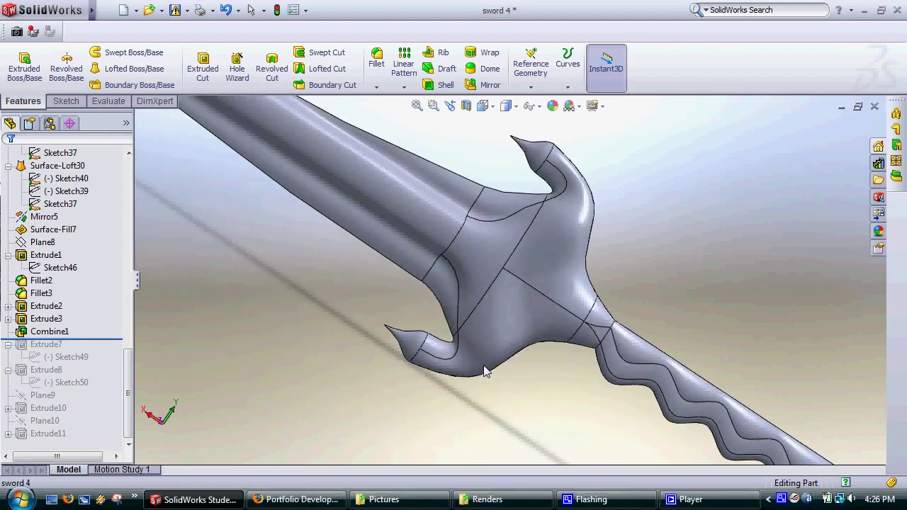
middle_drag(390, 356, 397, 383)
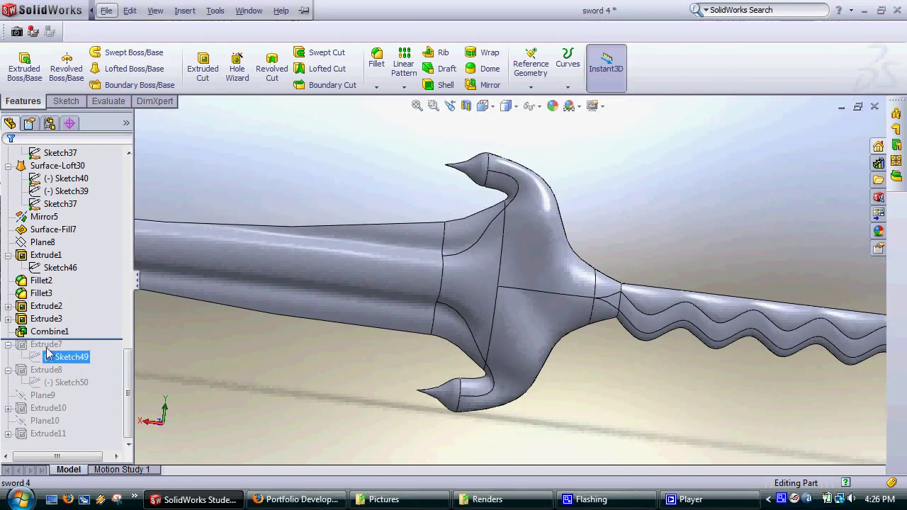
drag(99, 343, 99, 363)
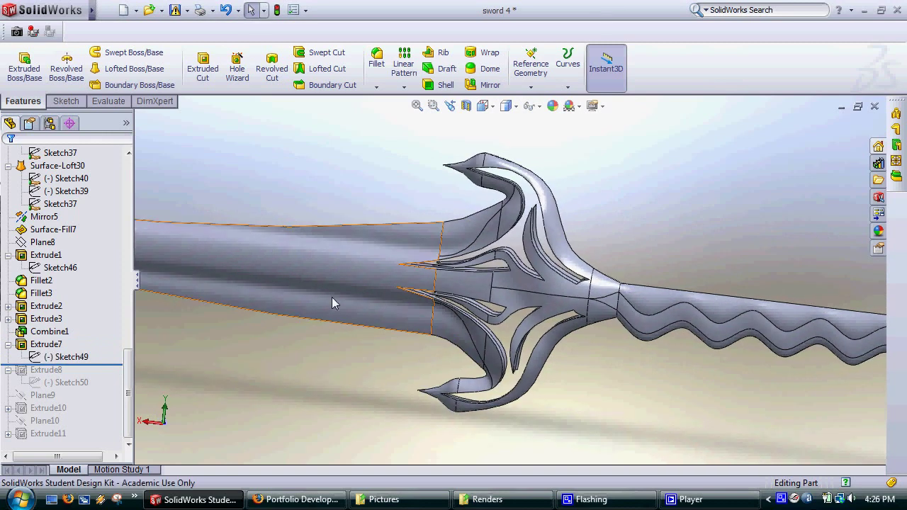
Step: Roll the feature history forward past Extrude8 and its Sketch50 and inspect the guard's cutouts near the grip
middle_drag(663, 387, 626, 382)
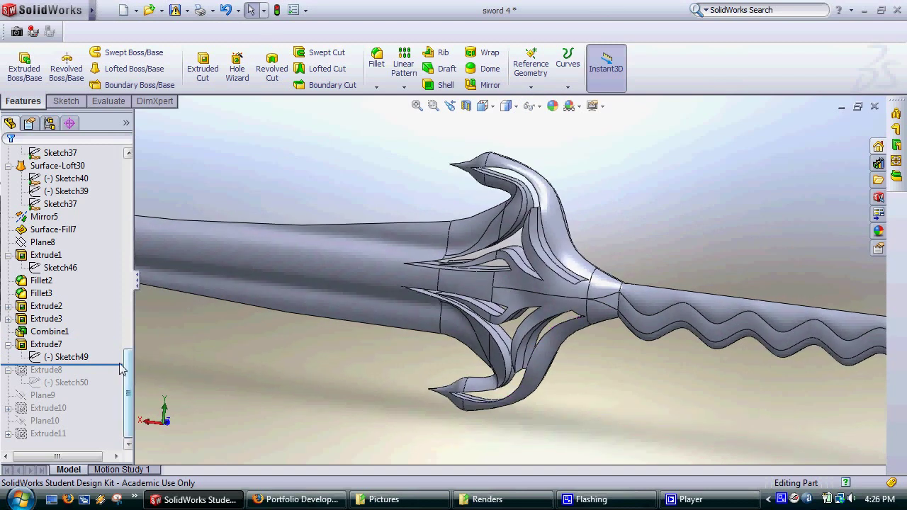
drag(117, 371, 110, 391)
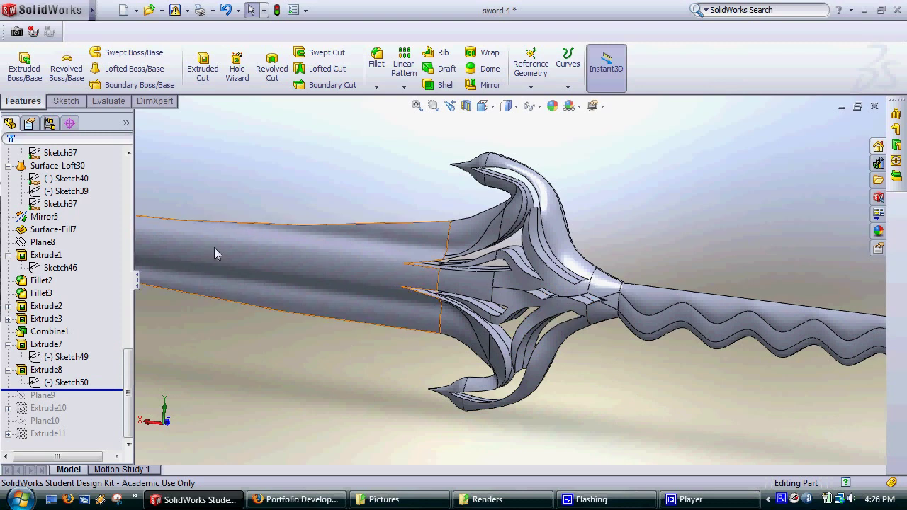
mouse_move(582, 359)
middle_down()
mouse_move(620, 362)
mouse_move(588, 369)
mouse_move(626, 365)
mouse_move(582, 370)
middle_up()
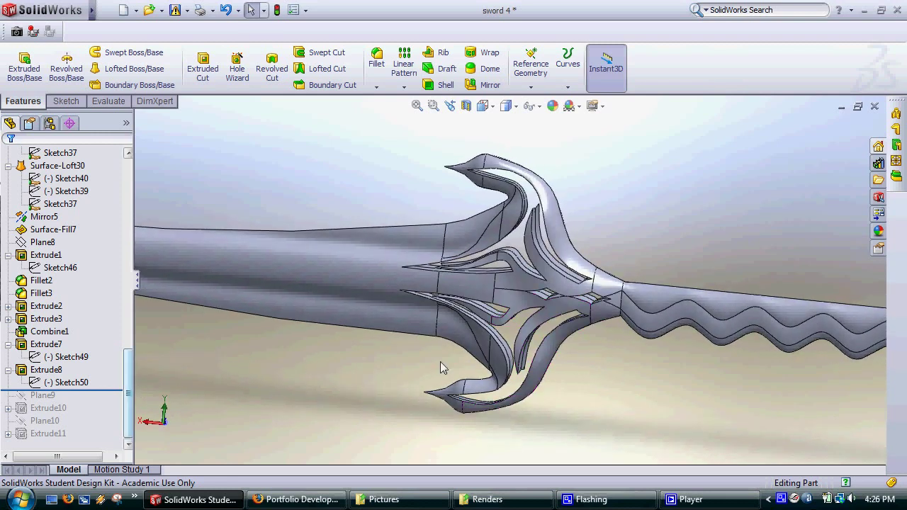
middle_drag(427, 367, 154, 420)
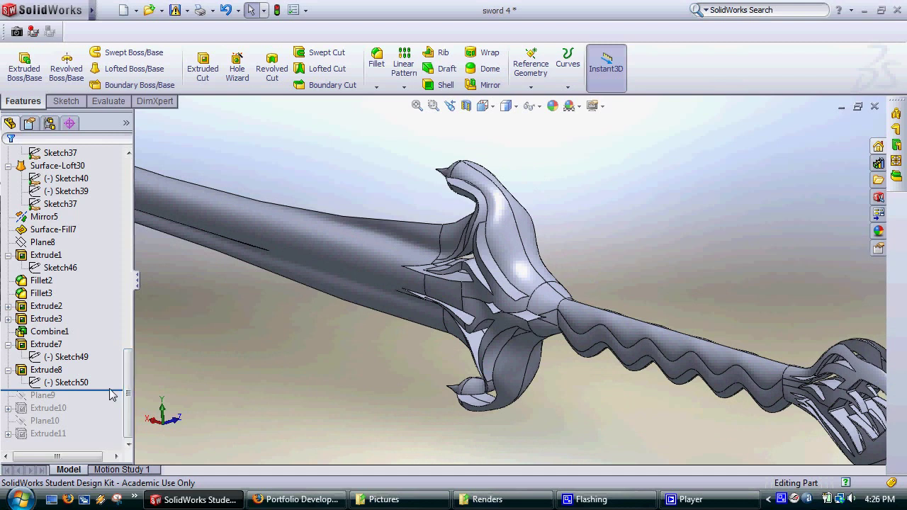
Step: Roll the feature history forward past Plane9 to just after Extrude10 and inspect the grooves on the guard's outer side from several angles
drag(110, 391, 105, 416)
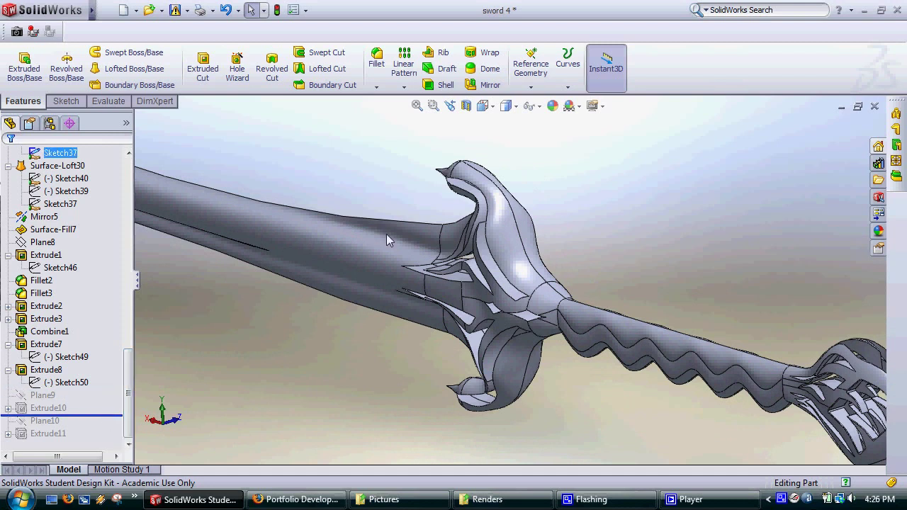
middle_drag(520, 264, 491, 314)
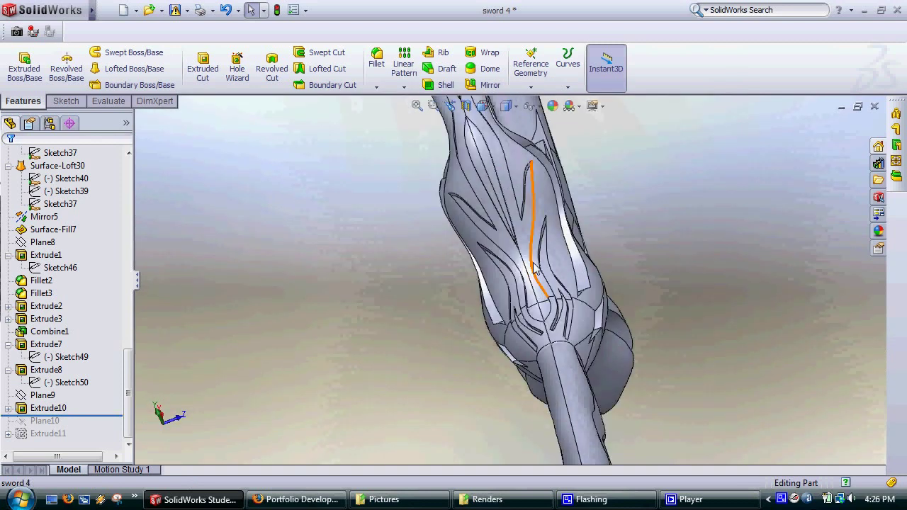
scroll(521, 269, up, 5)
middle_click(511, 256)
middle_drag(512, 257, 547, 254)
scroll(496, 290, up, 5)
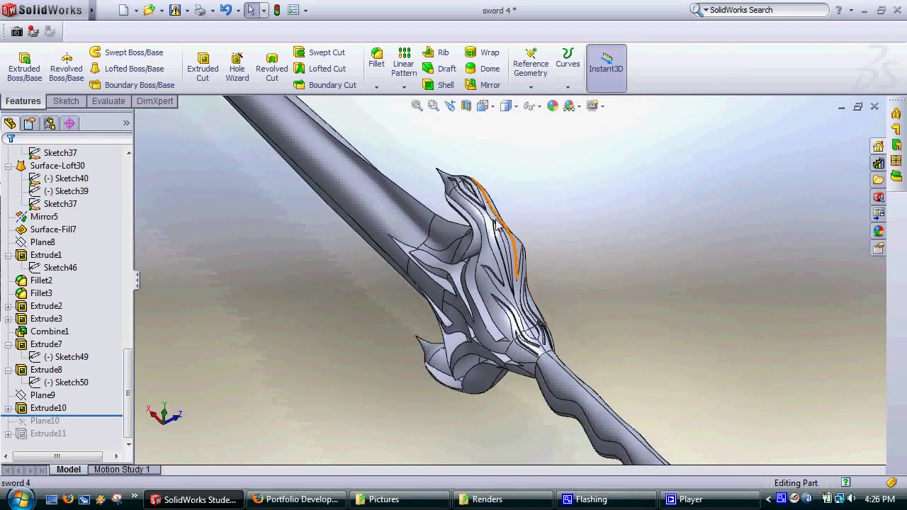
middle_drag(511, 292, 567, 286)
scroll(560, 283, down, 2)
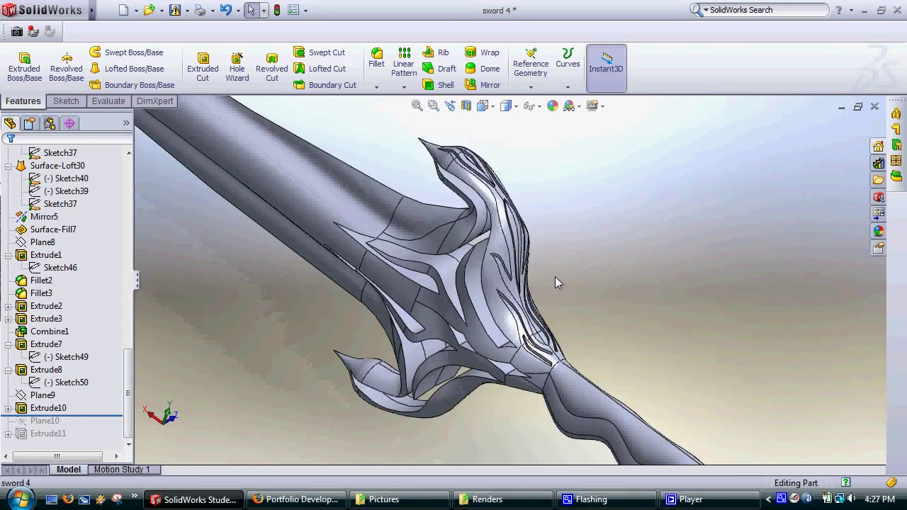
Step: Roll the feature history forward past Plane10 to the end after Extrude11 and inspect the guard's opposite side and the whole sword
drag(90, 420, 85, 445)
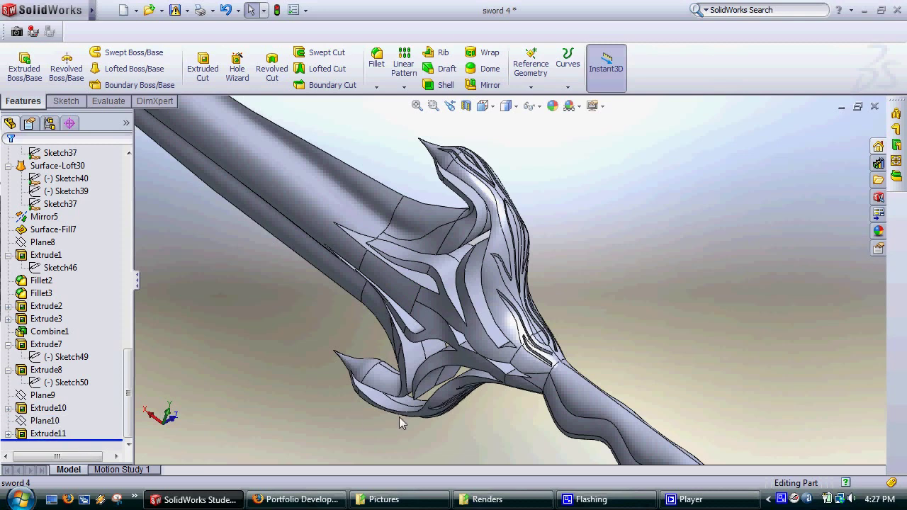
middle_drag(483, 435, 499, 490)
scroll(502, 430, up, 5)
middle_drag(506, 425, 478, 378)
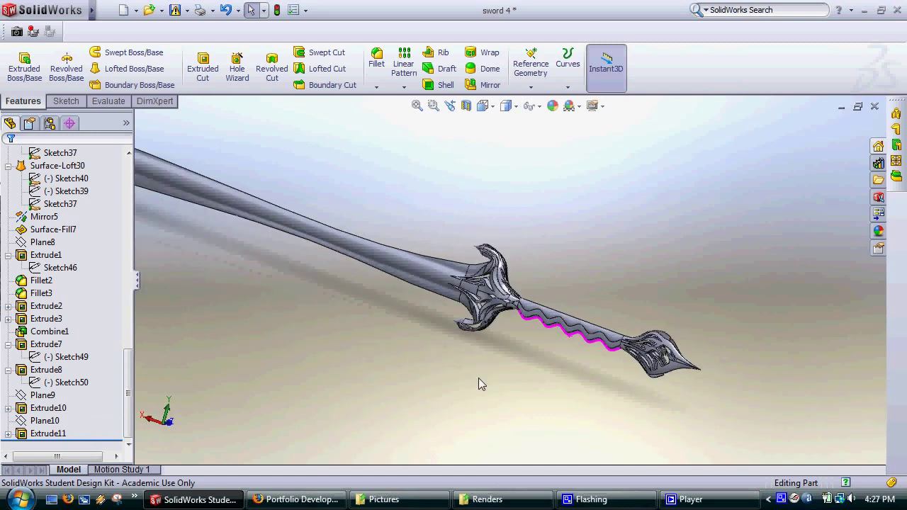